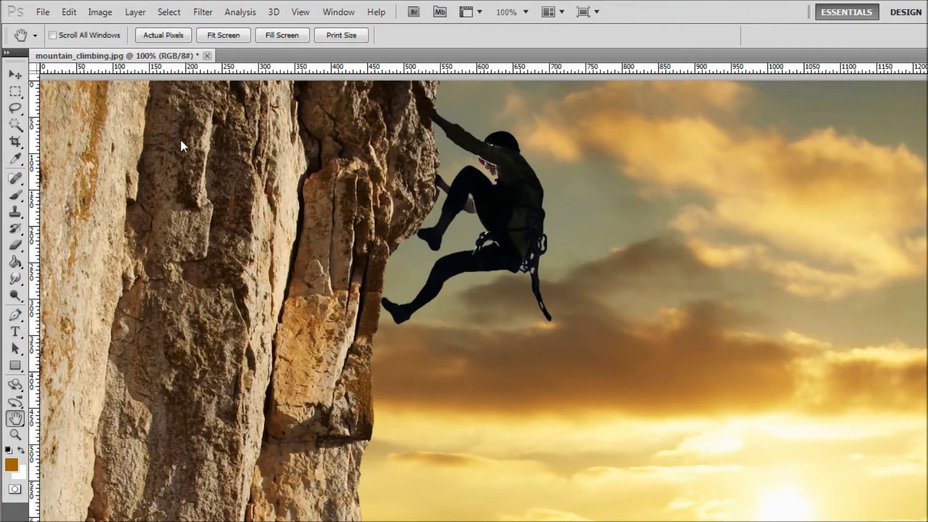
- Check the image's pixel dimensions, then duplicate the Background layer and rename the copy Soften
left_click(102, 17)
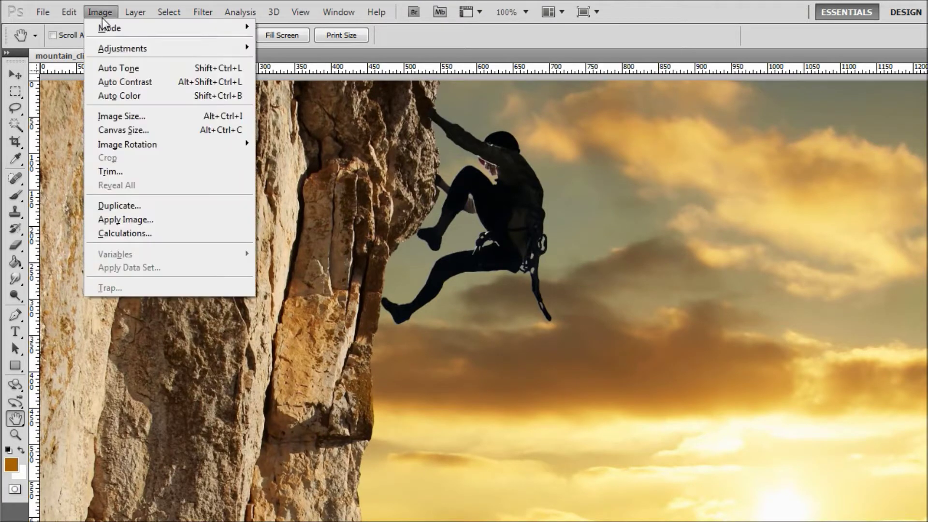
left_click(117, 114)
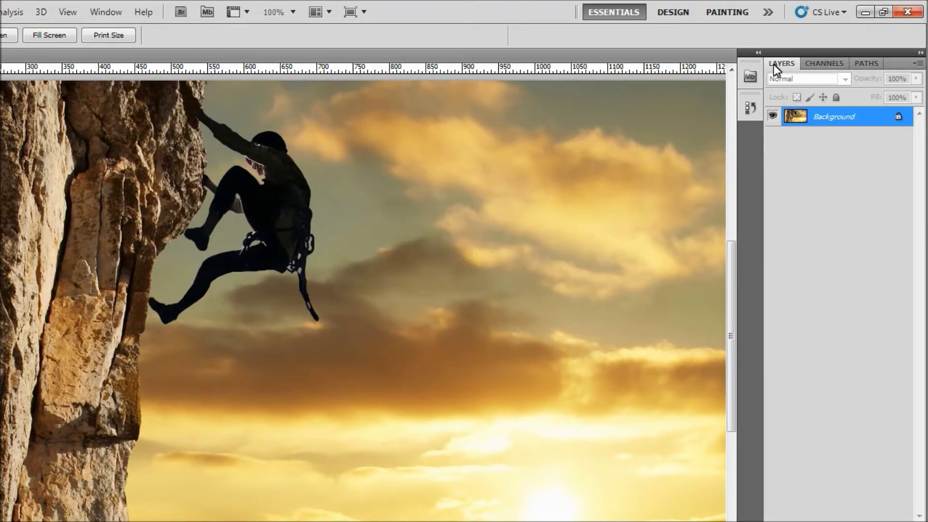
key("ctrl+j")
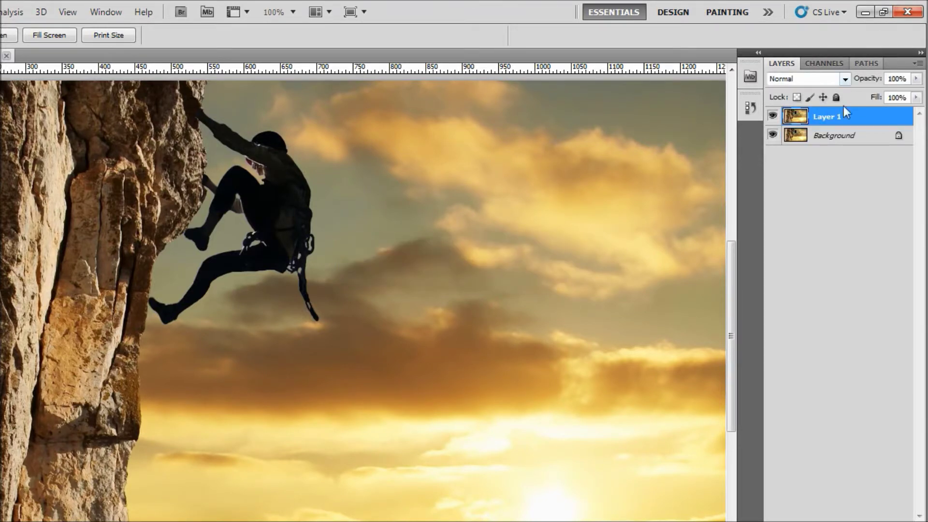
double_click(829, 116)
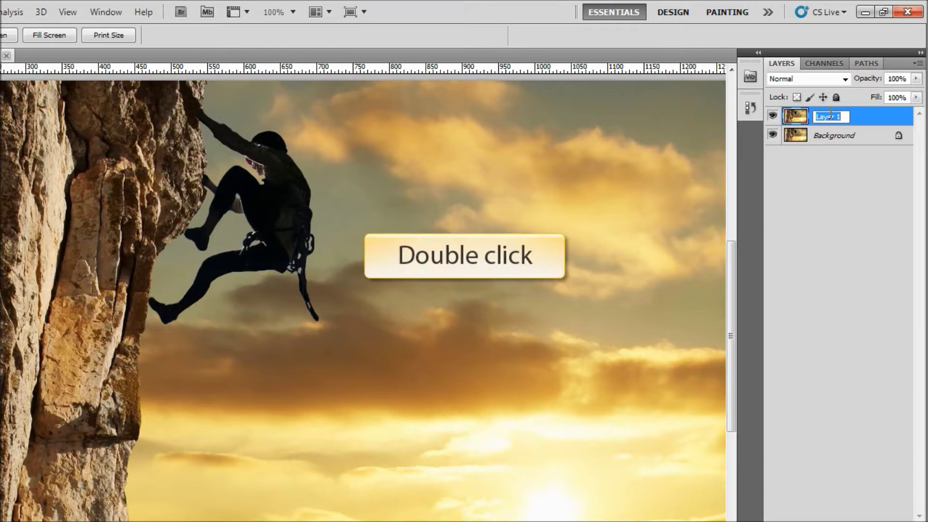
type("Soft")
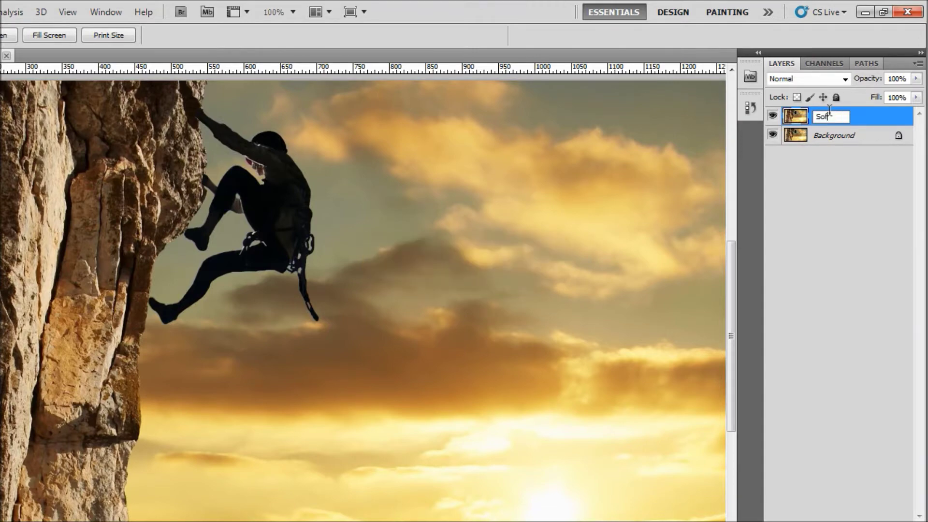
type("en")
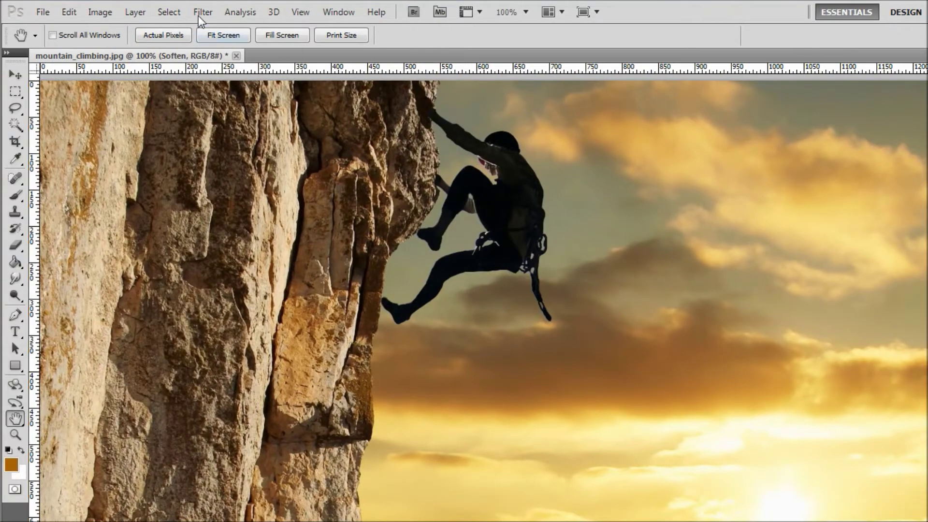
- Apply a Surface Blur with radius 5 and threshold 15 to the Soften layer
left_click(198, 15)
mouse_move(320, 147)
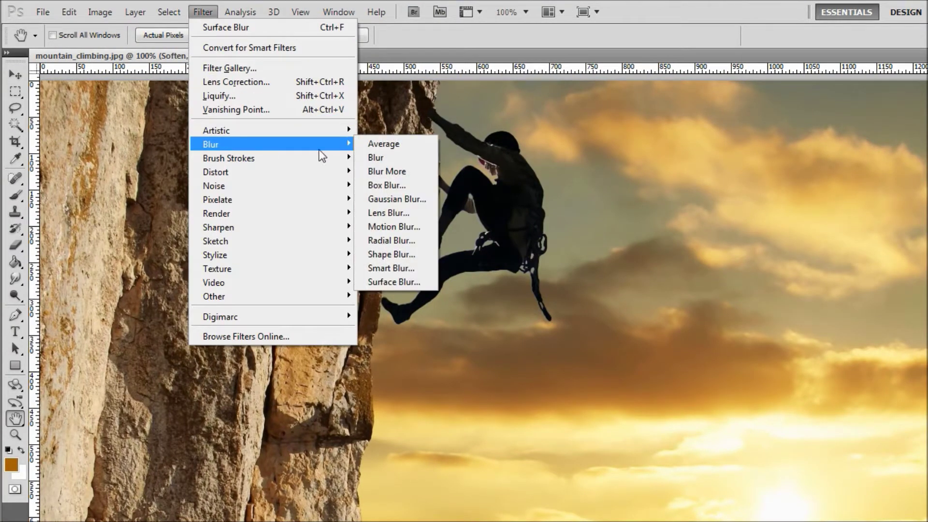
left_click(375, 284)
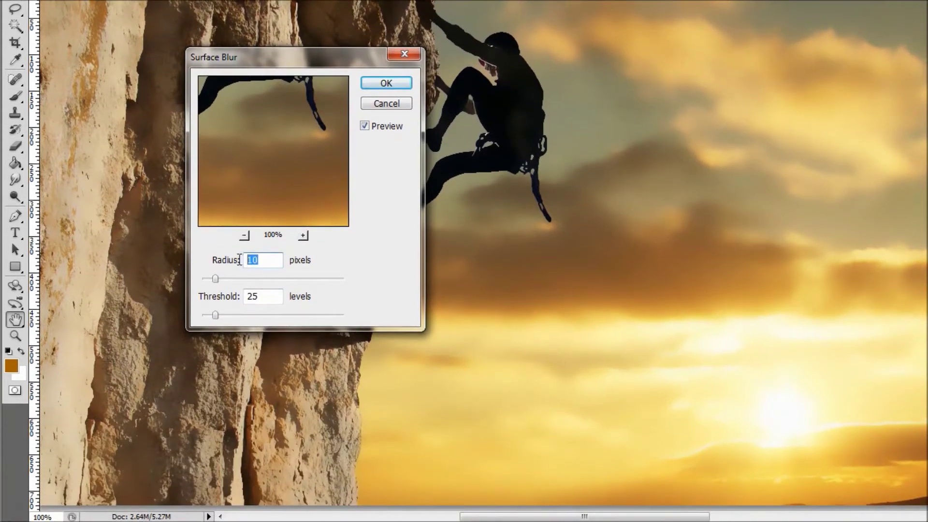
type("5")
key("Tab")
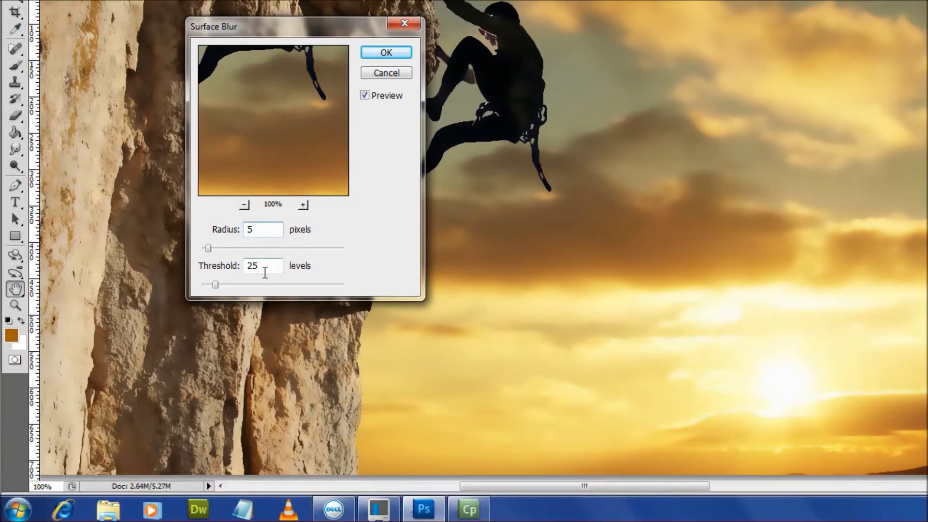
type("15")
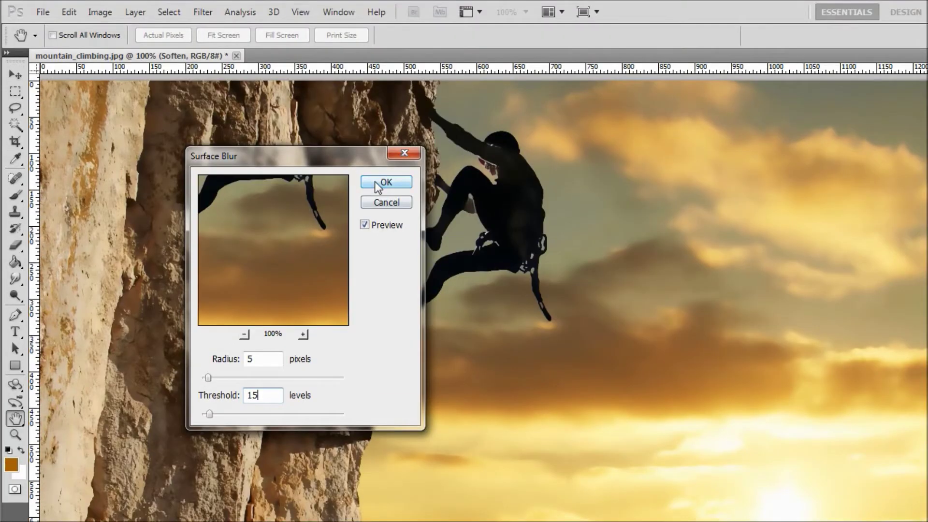
left_click(379, 49)
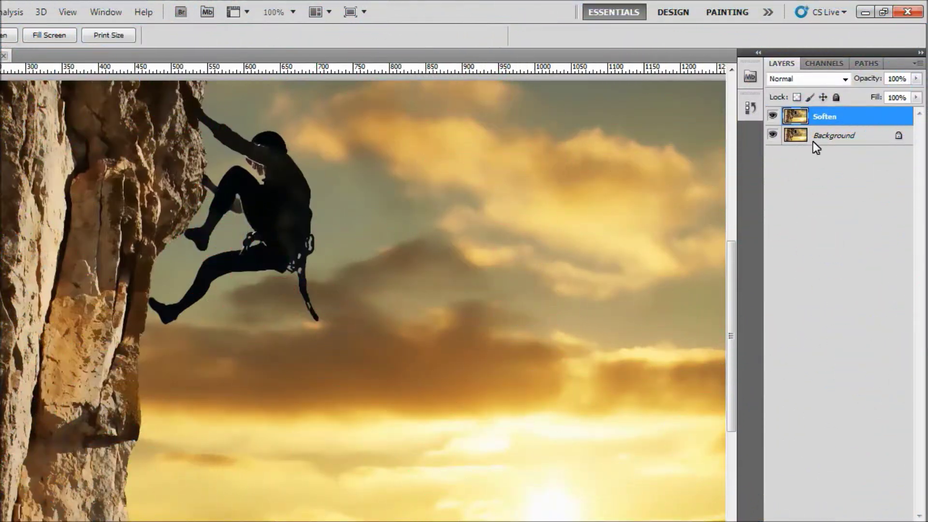
- Duplicate the Soften layer and name the copy Desaturate
key("ctrl+j")
double_click(824, 116)
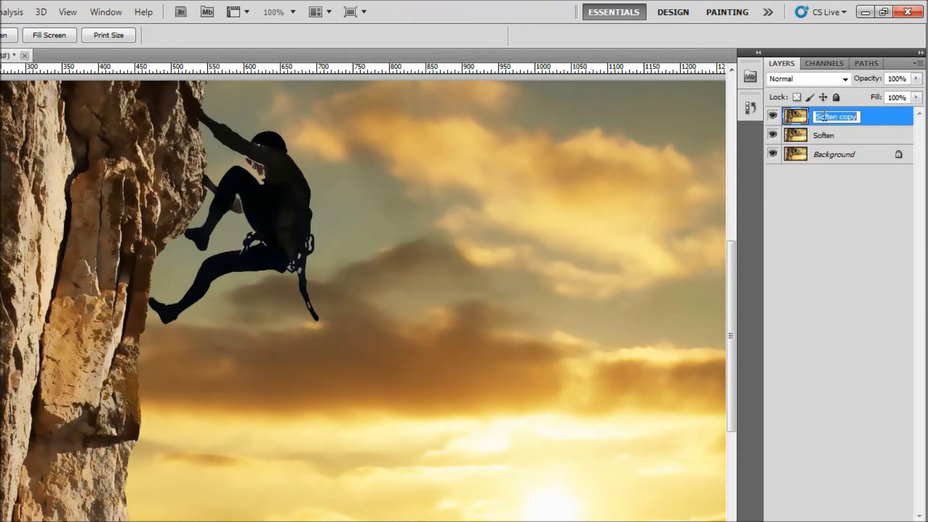
type("Desatu")
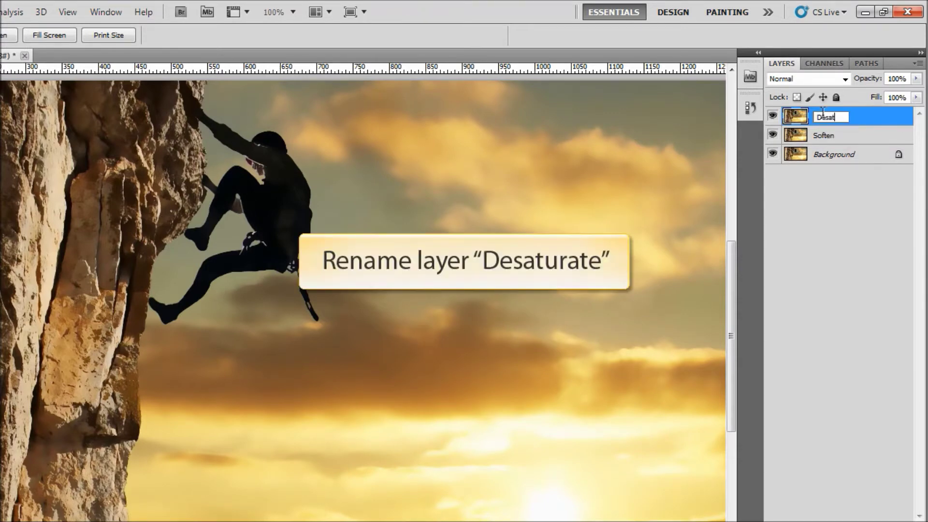
type("rate")
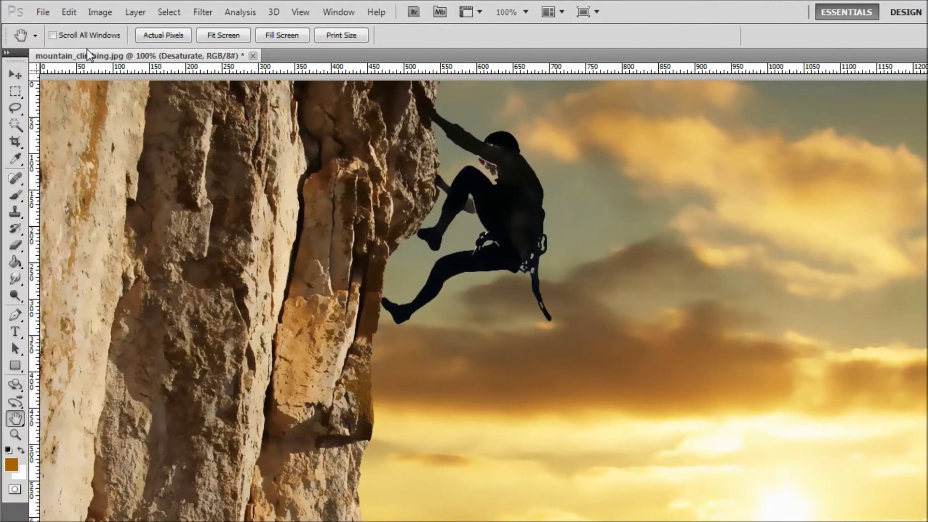
- Desaturate the Desaturate layer so the photo turns greyscale
left_click(97, 13)
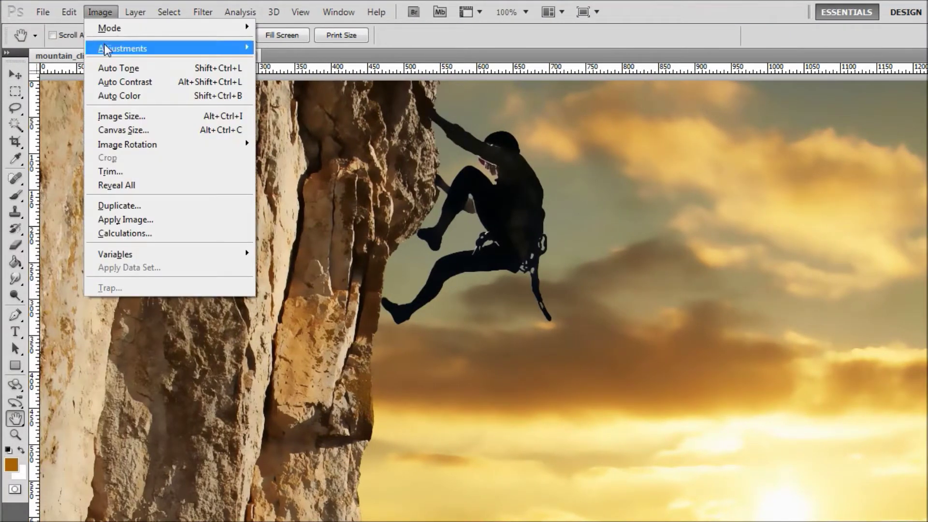
mouse_move(106, 50)
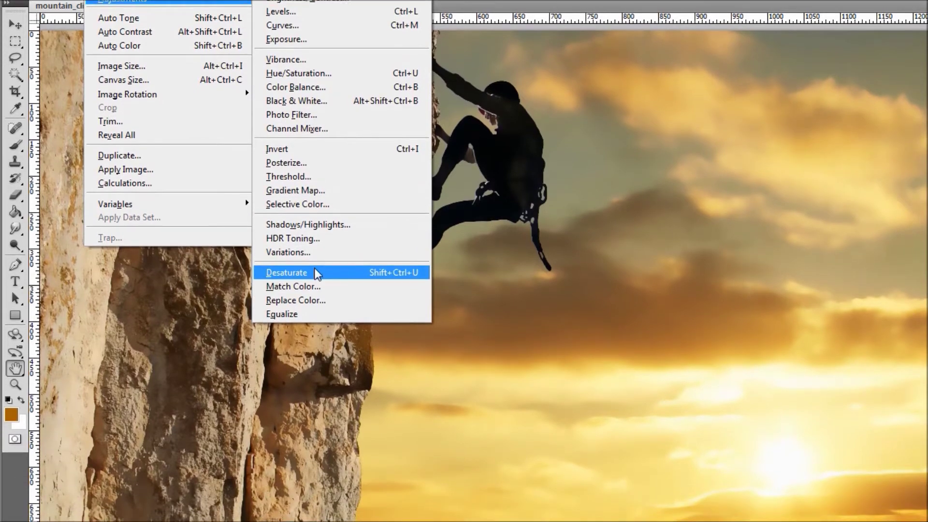
left_click(314, 322)
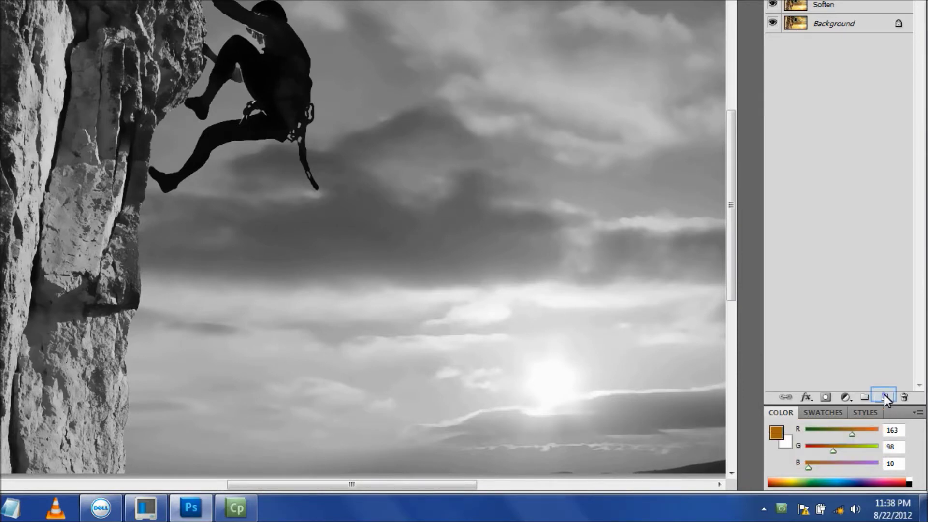
- Add a new empty layer named Halftone
left_click(883, 394)
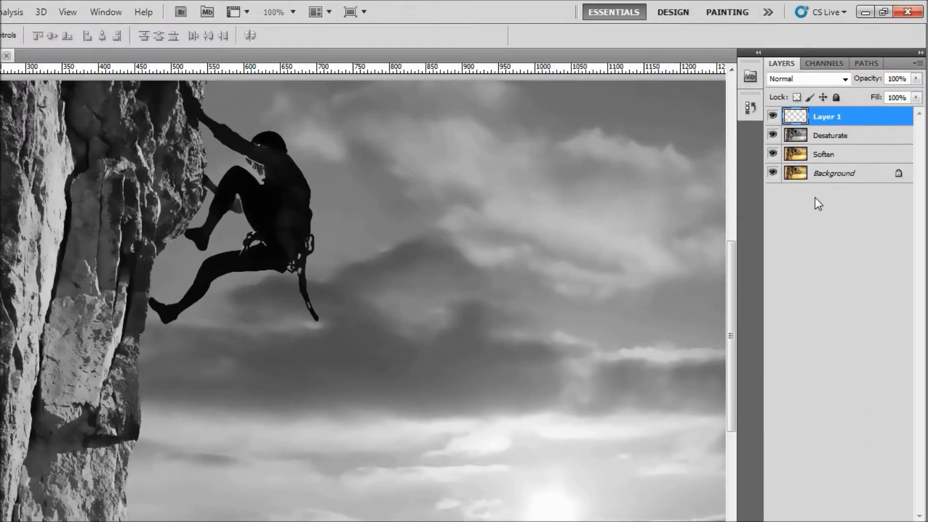
double_click(838, 116)
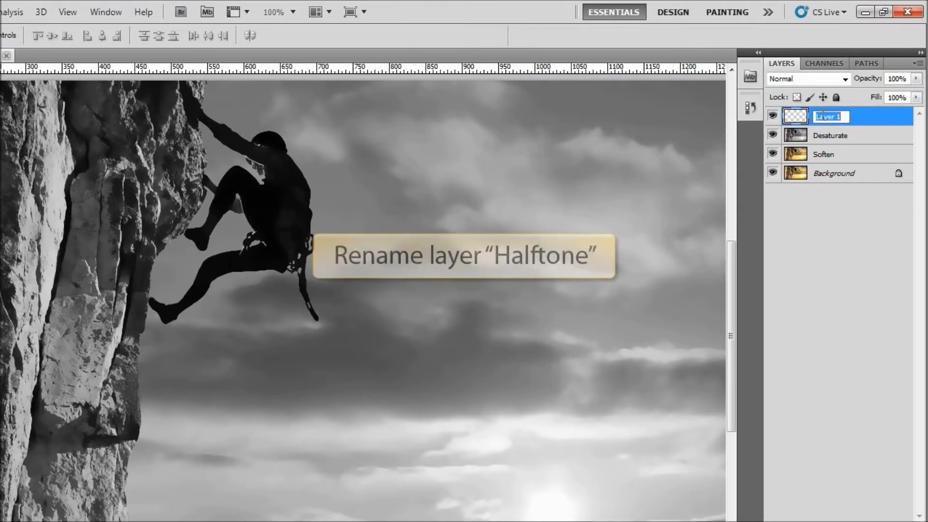
type("Ha")
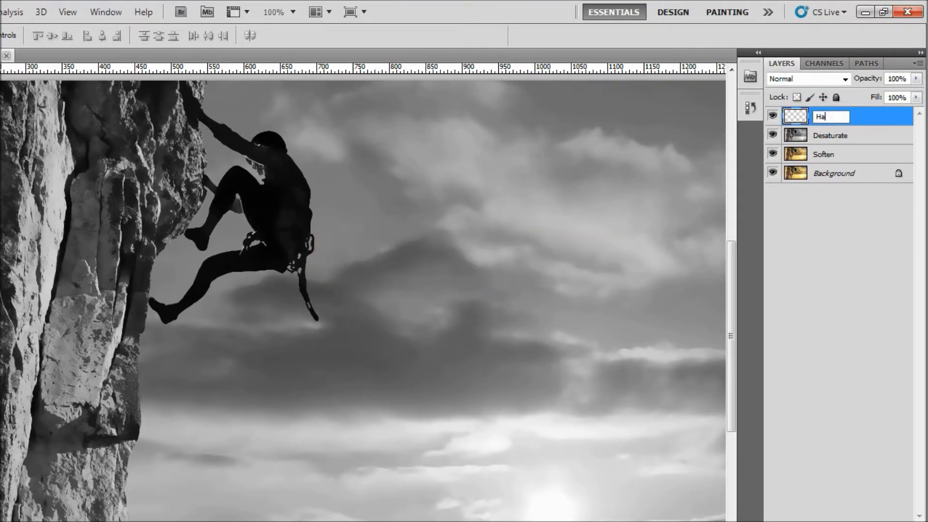
type("lftone")
key("Return")
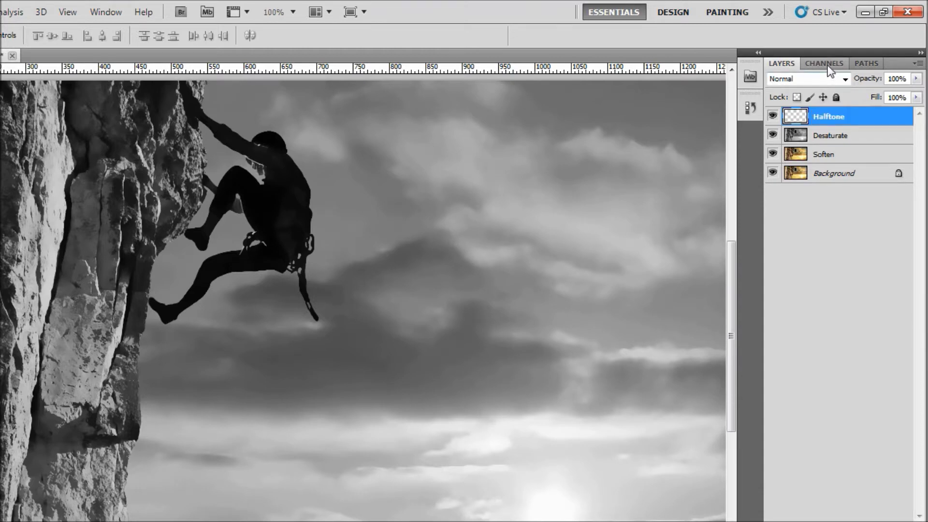
- Load the RGB luminosity selection and fill it with black on the Halftone layer
left_click(826, 65)
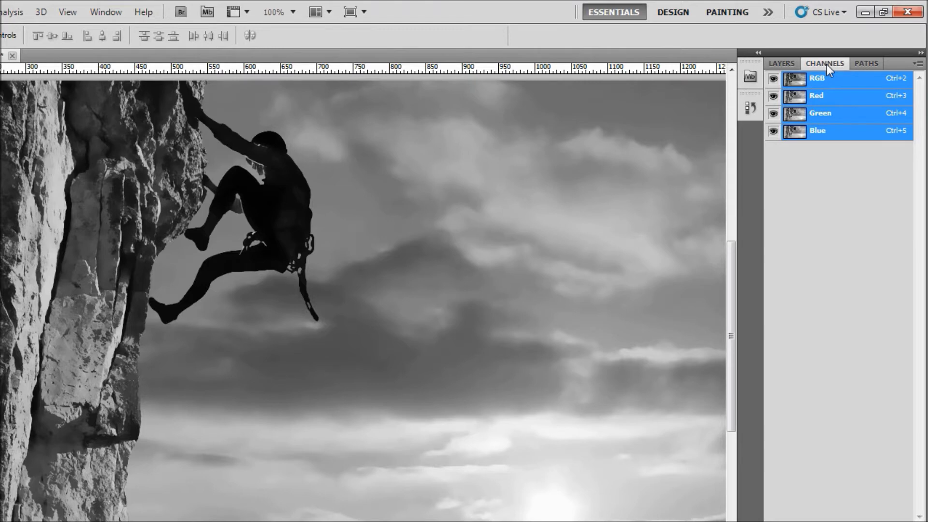
left_click(799, 79, "ctrl")
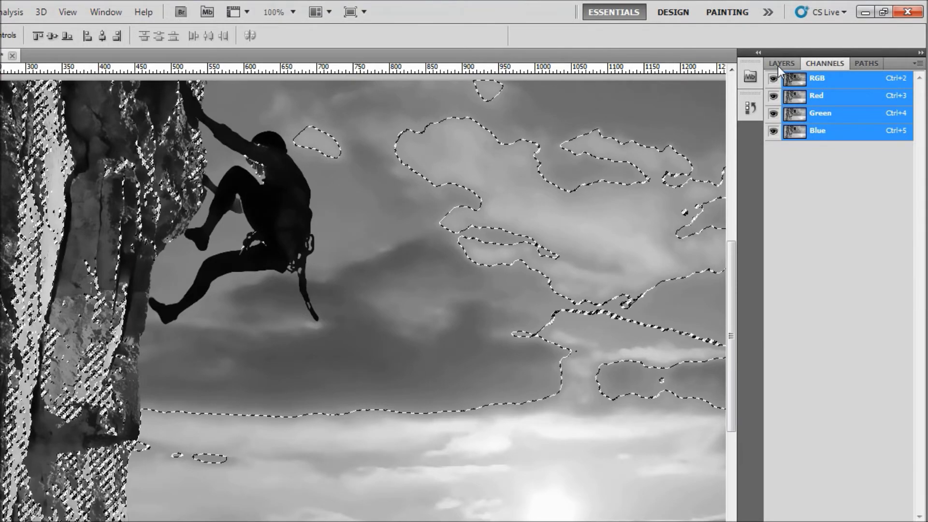
left_click(778, 66)
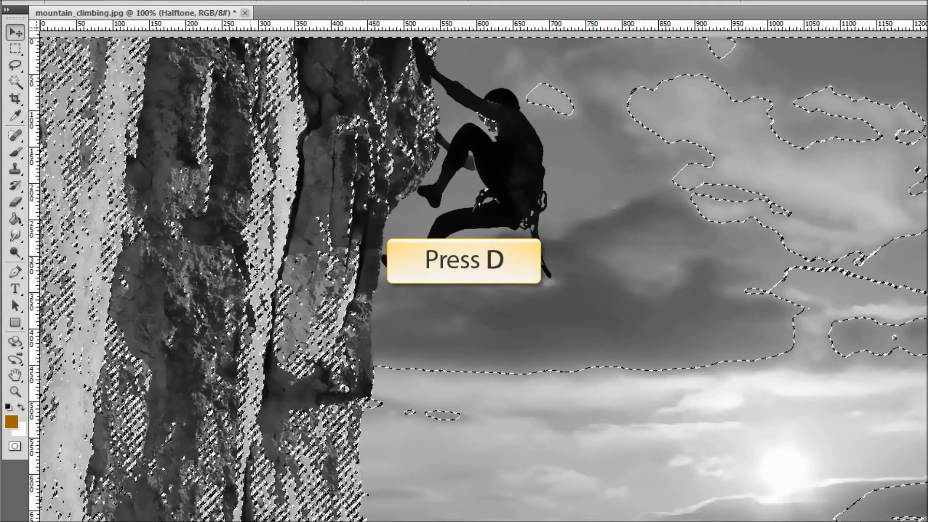
key("d")
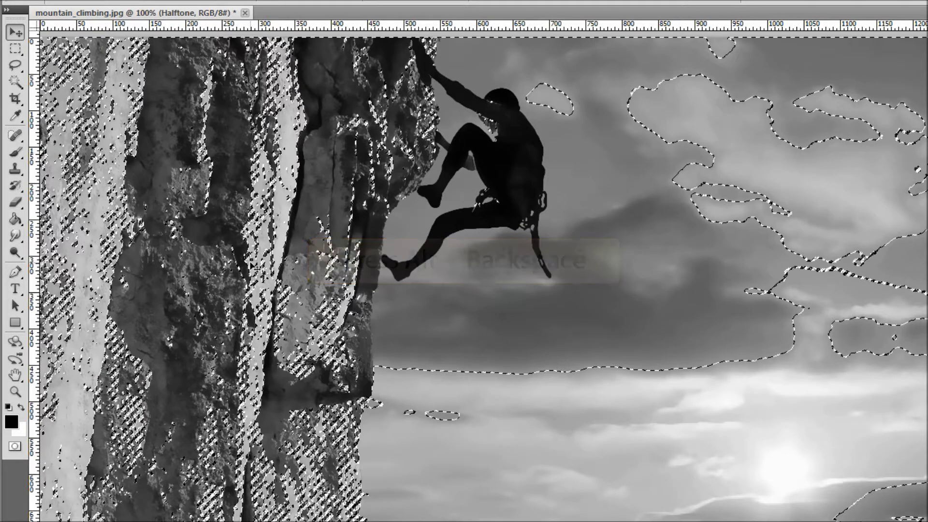
key("alt+BackSpace")
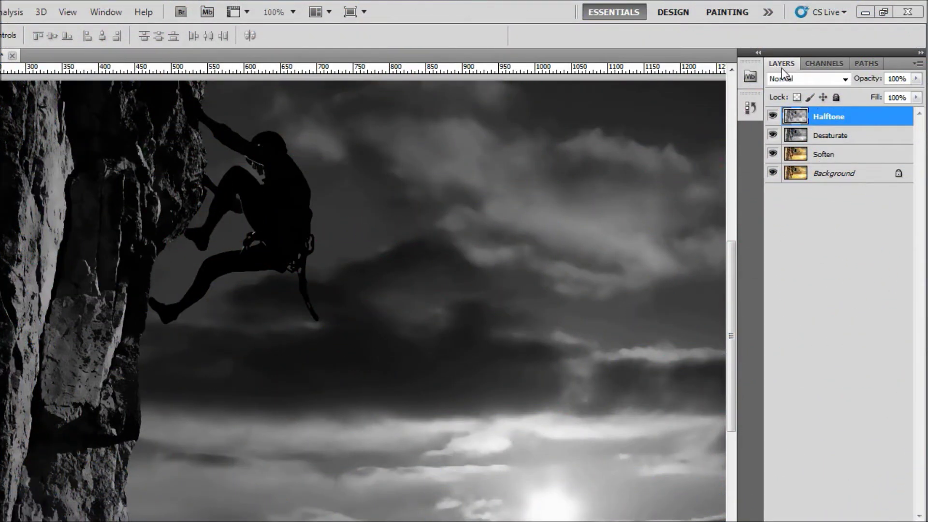
- Hide the Halftone and Desaturate layers and select the Soften layer
left_click(773, 116)
left_click(772, 136)
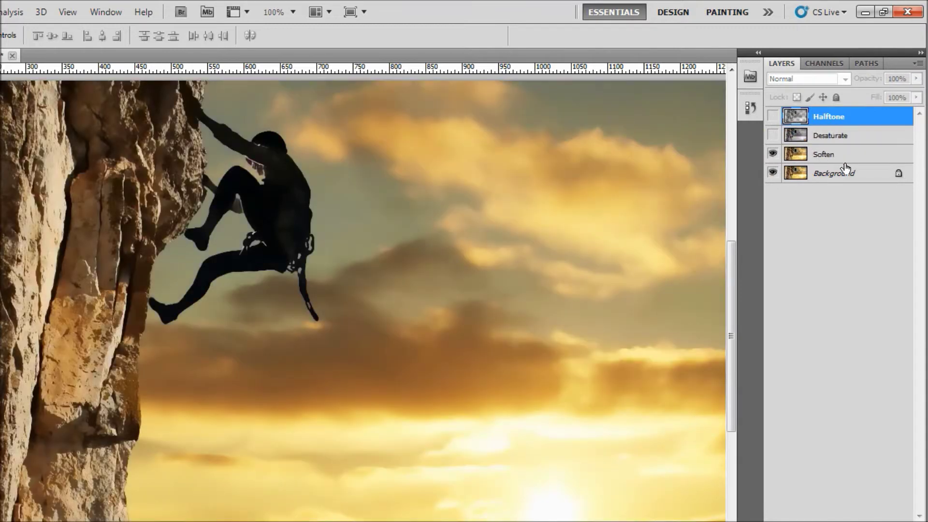
left_click(842, 162)
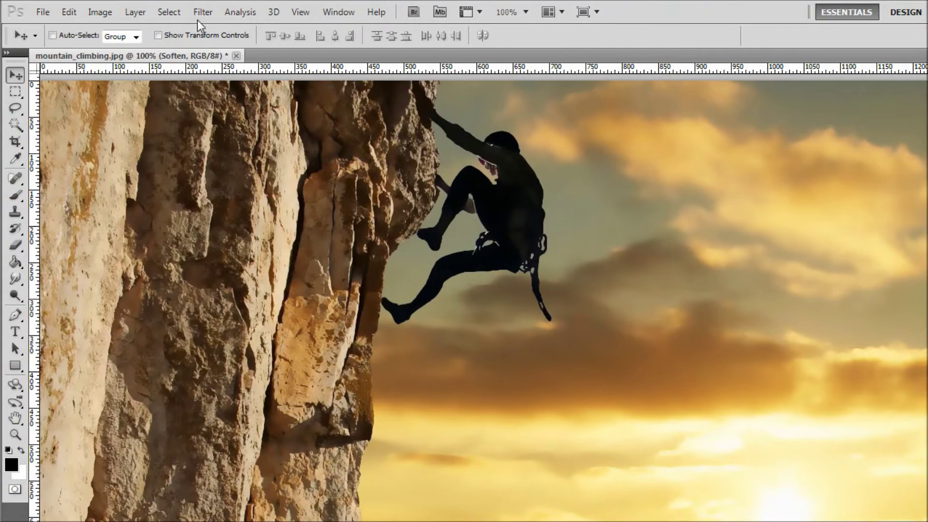
- Apply the Cutout filter to Soften with 8 levels, edge simplicity 0 and edge fidelity 3
left_click(198, 12)
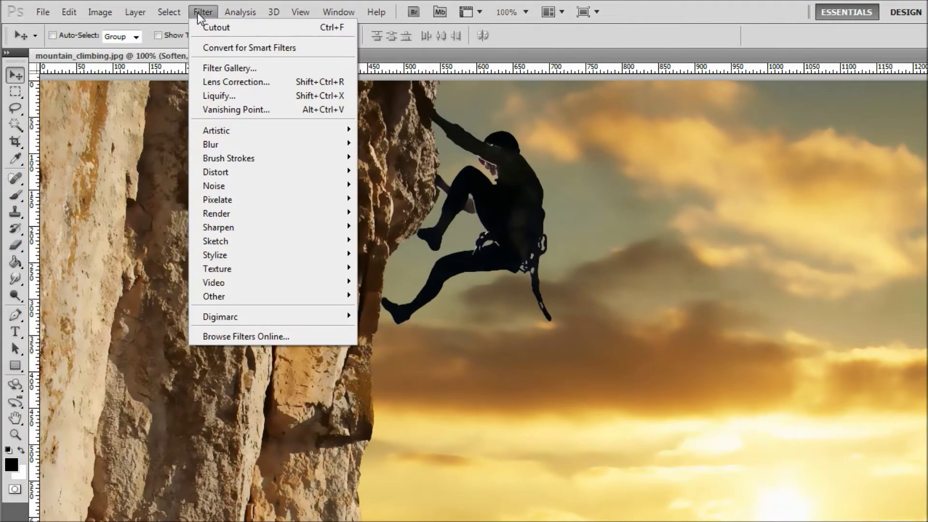
mouse_move(222, 132)
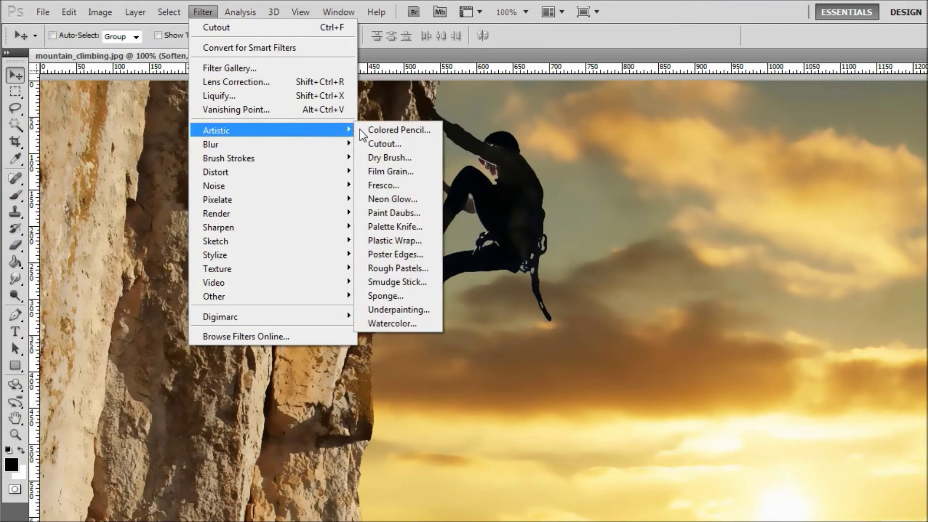
left_click(380, 144)
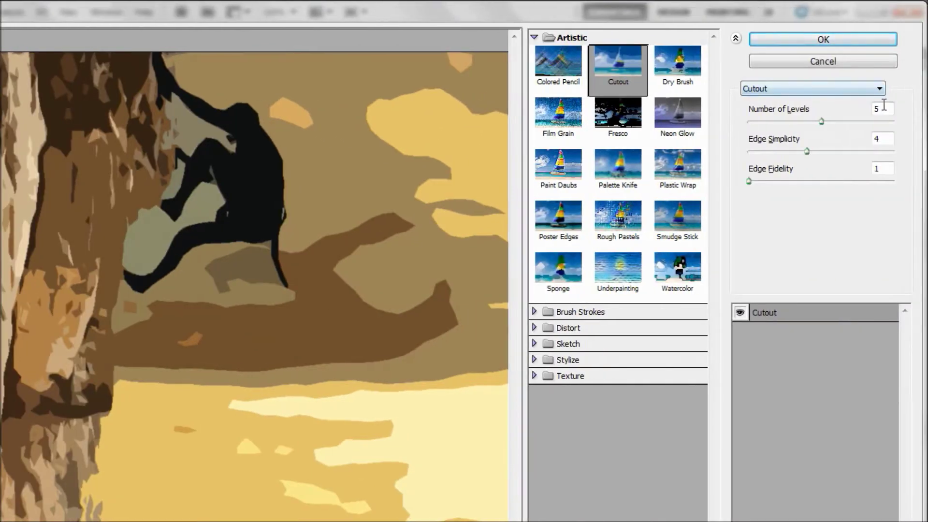
double_click(882, 107)
type("8")
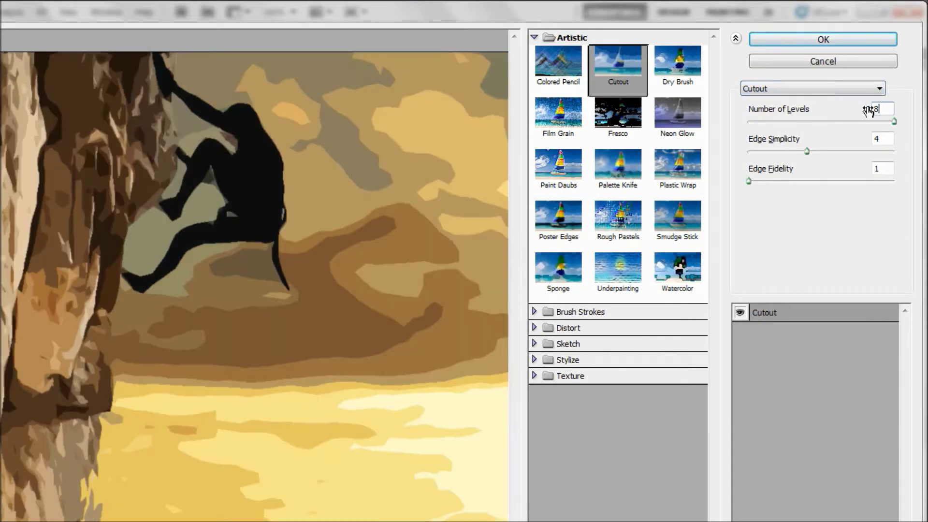
double_click(875, 140)
type("0")
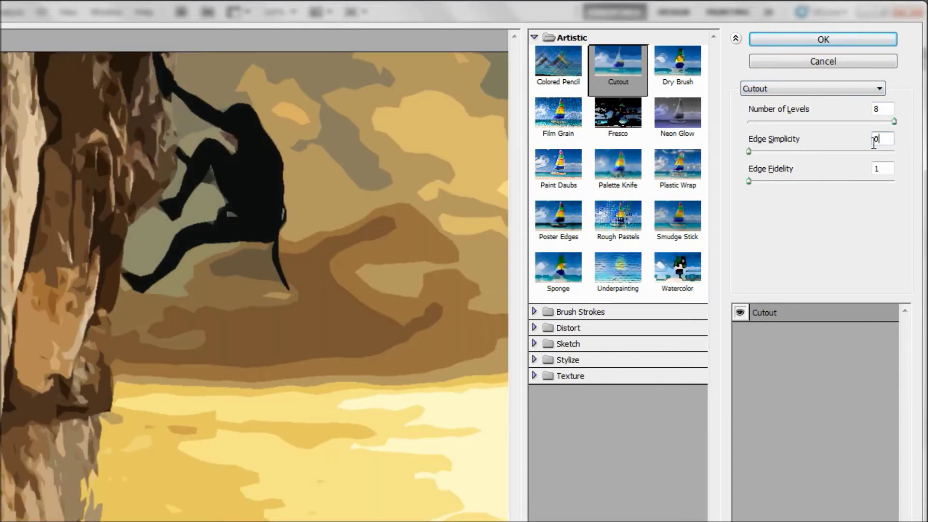
double_click(874, 169)
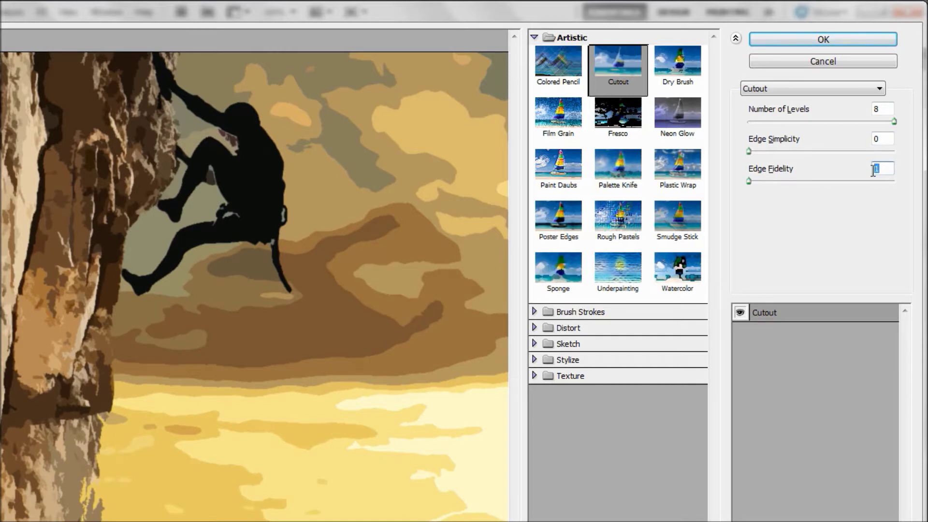
type("3")
left_click(822, 40)
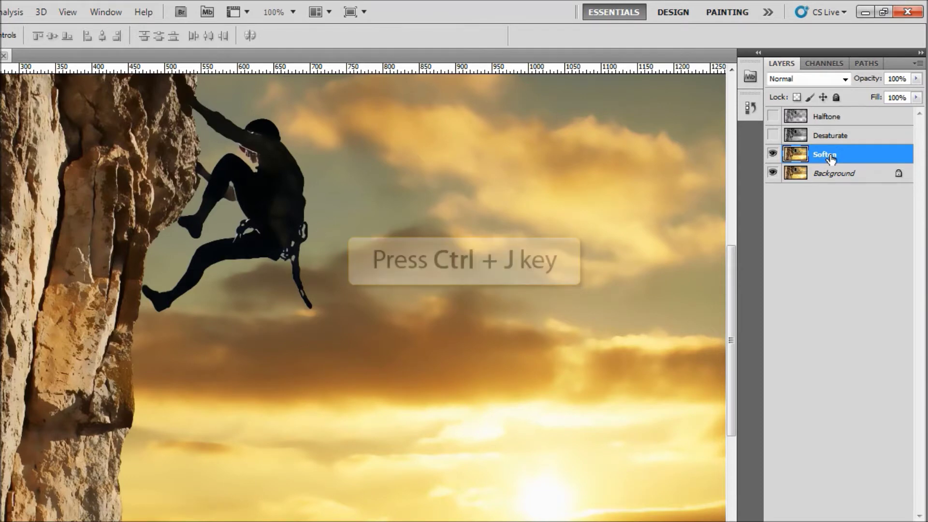
- Duplicate Soften as a layer named Hard Light, blended in Hard Light mode
key("ctrl+j")
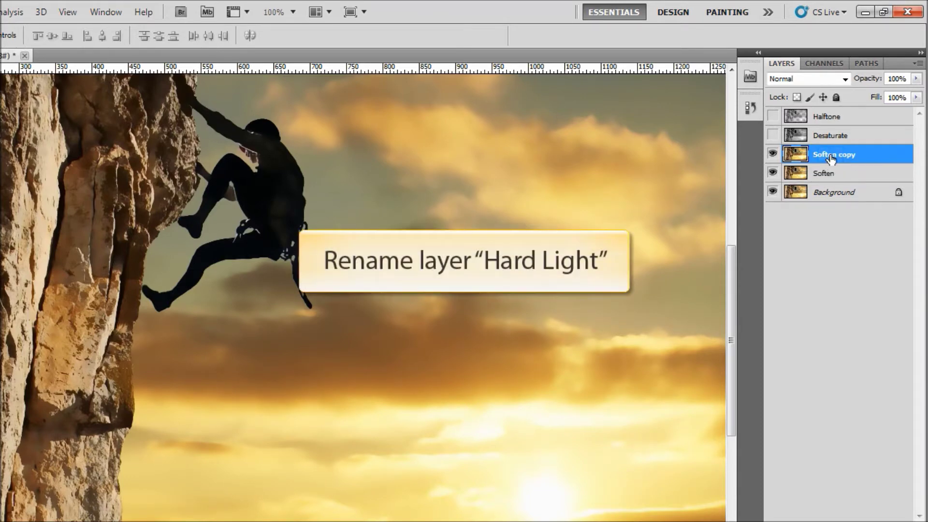
double_click(830, 155)
type("Hard Light")
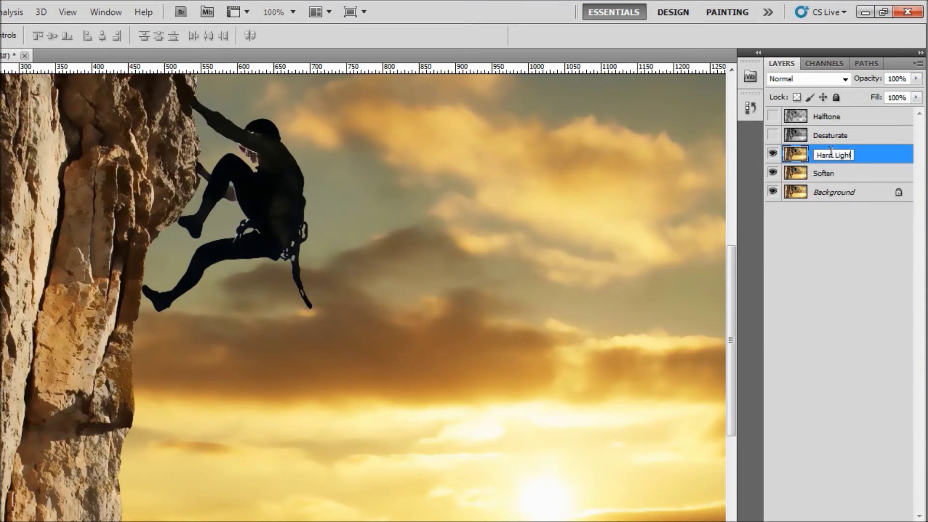
key("Return")
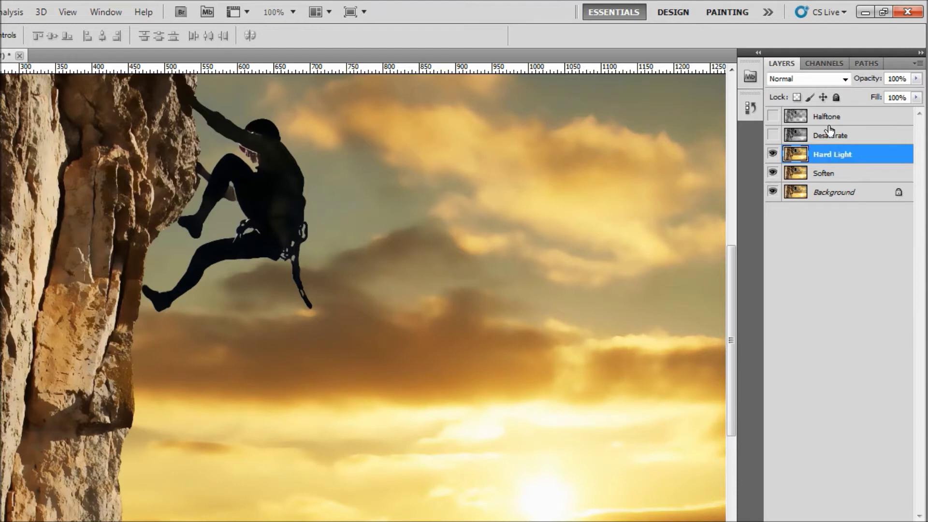
left_click(844, 78)
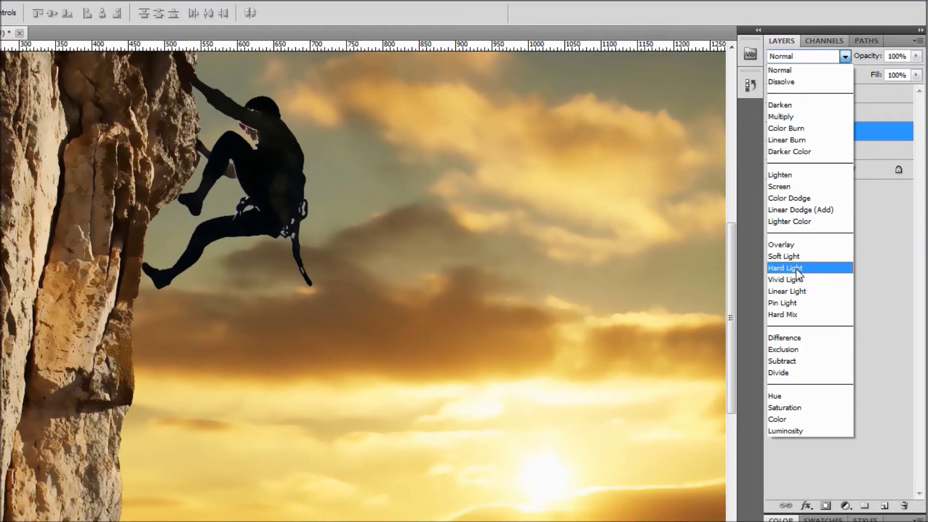
left_click(795, 291)
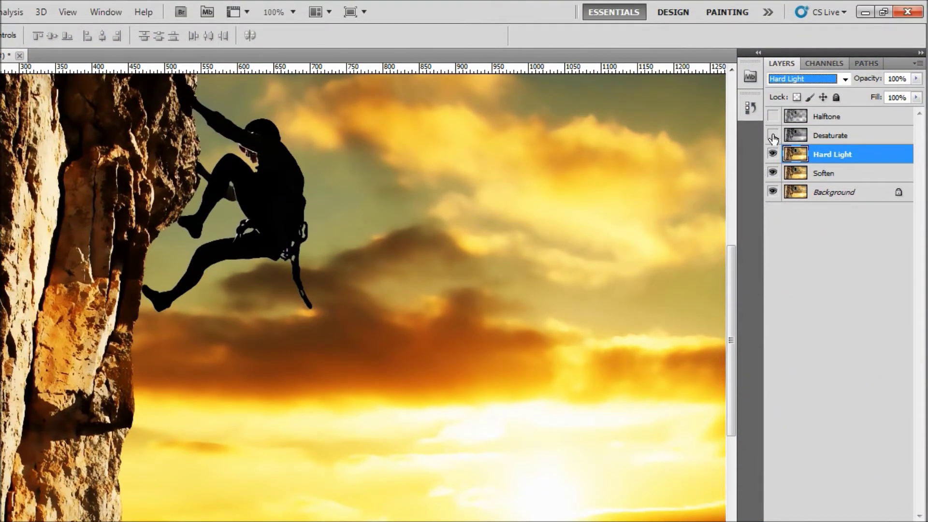
- Show and select the Desaturate layer, zooming out slightly
left_click(772, 136)
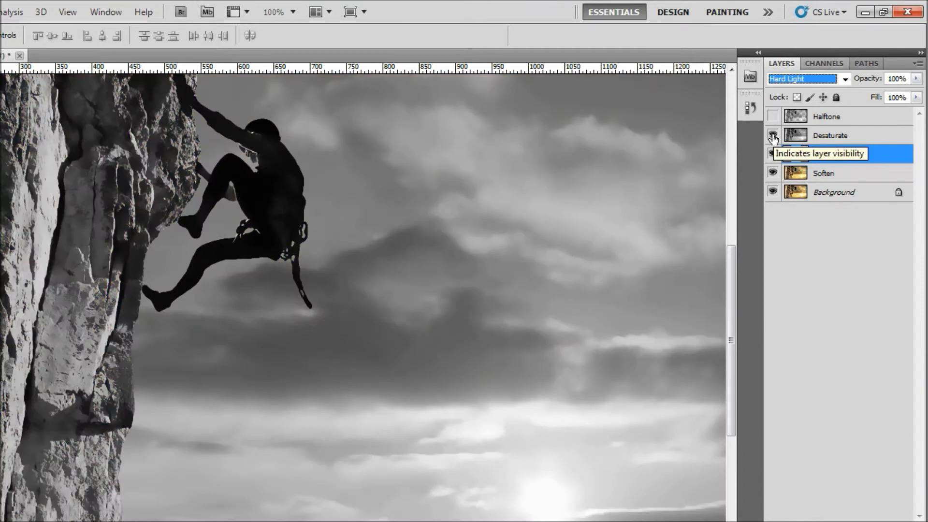
left_click(835, 137)
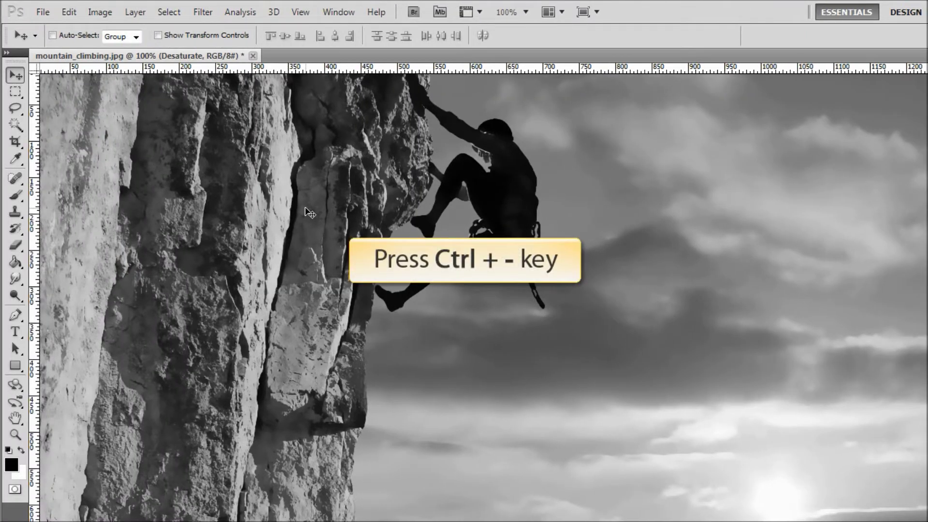
key("ctrl+minus")
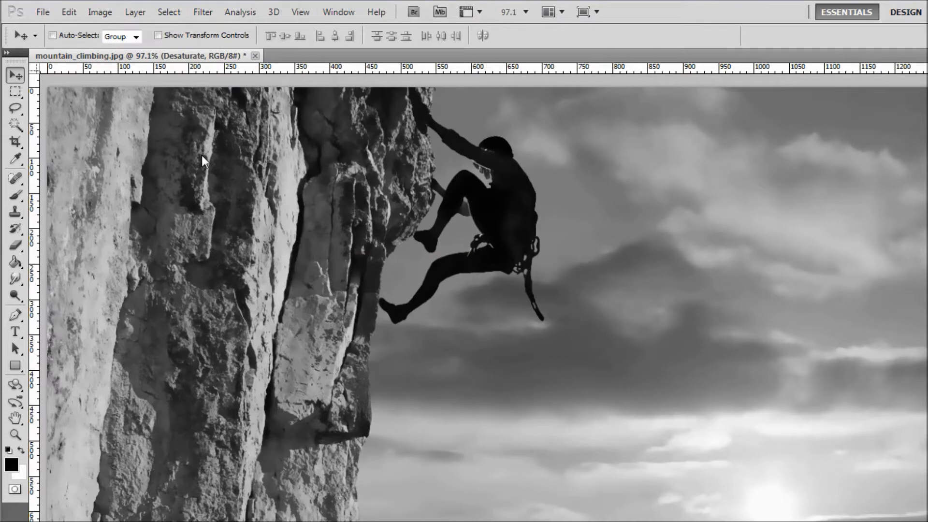
- Apply Poster Edges to Desaturate with edge thickness 1, intensity 1 and posterization 1
left_click(195, 8)
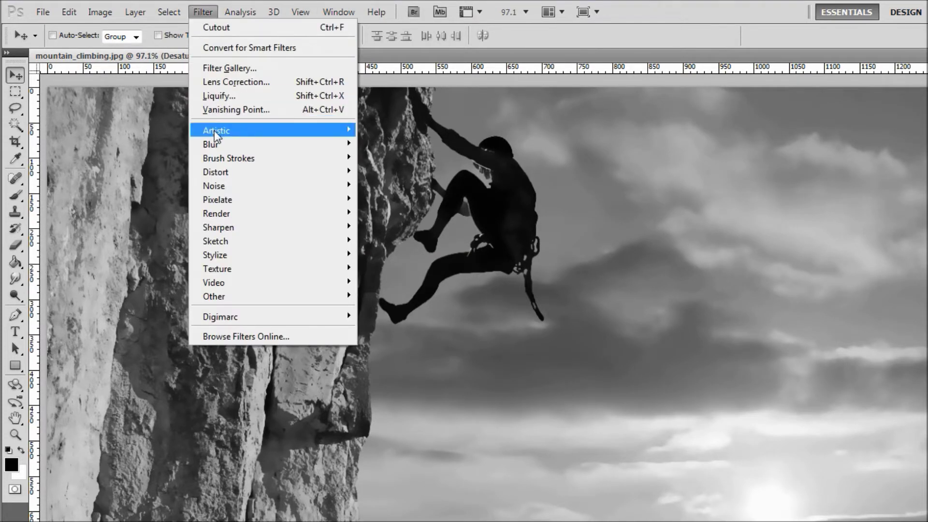
mouse_move(247, 132)
left_click(391, 254)
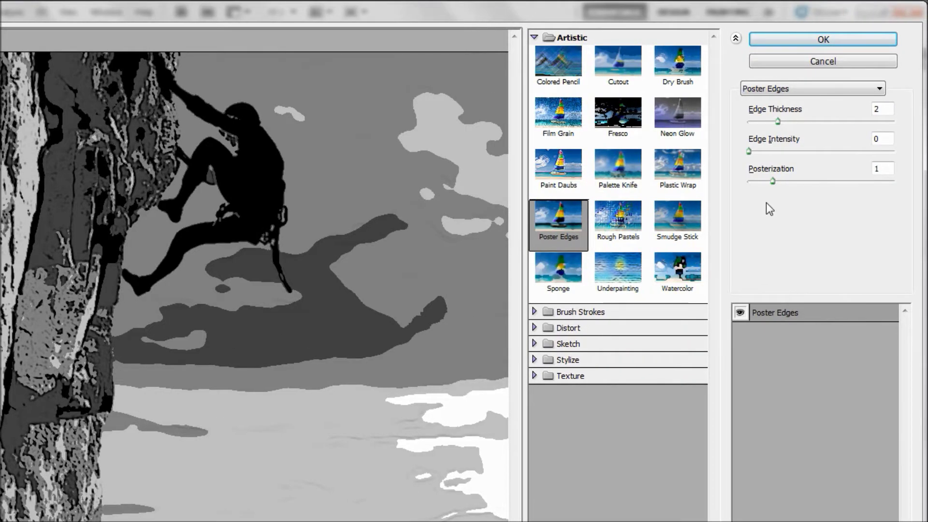
left_click(868, 113)
type("1")
double_click(876, 139)
type("1")
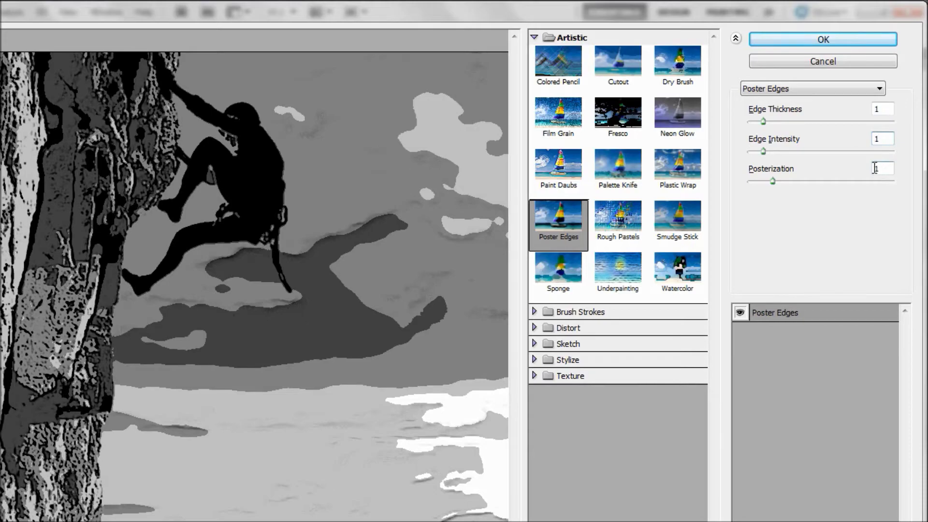
left_click(822, 40)
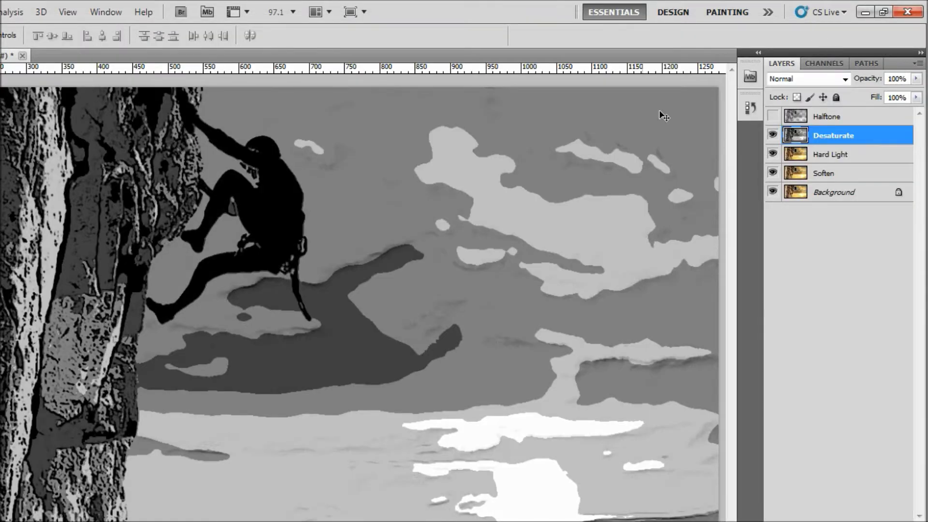
- Set the Desaturate layer's blend mode to Pin Light, then select the Halftone layer
left_click(845, 78)
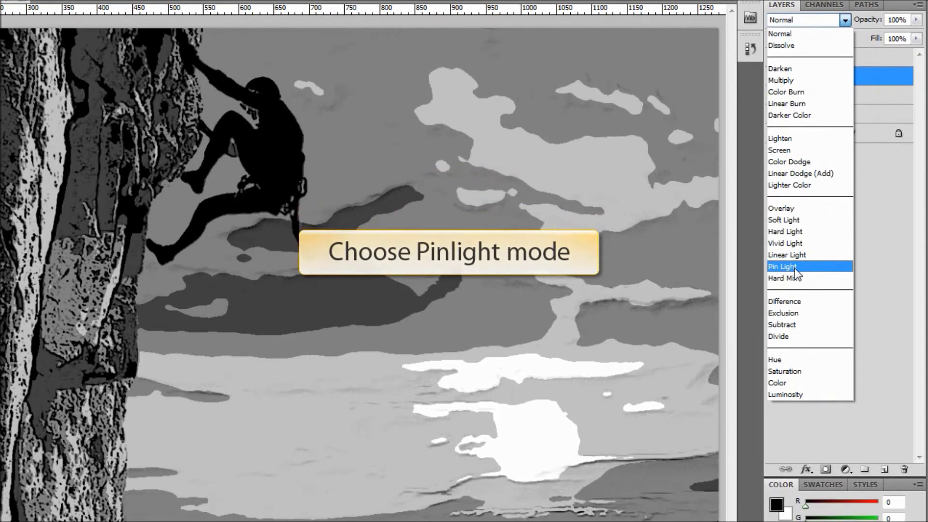
left_click(794, 276)
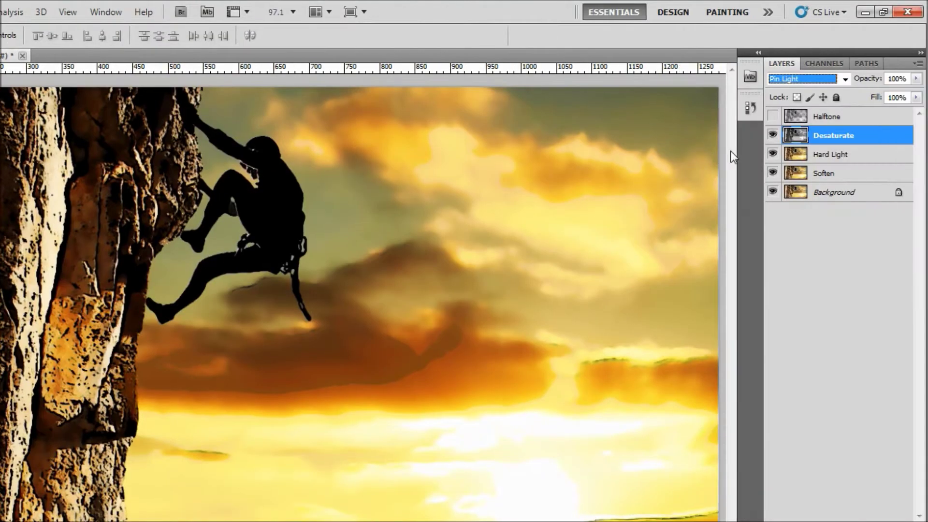
left_click(773, 138)
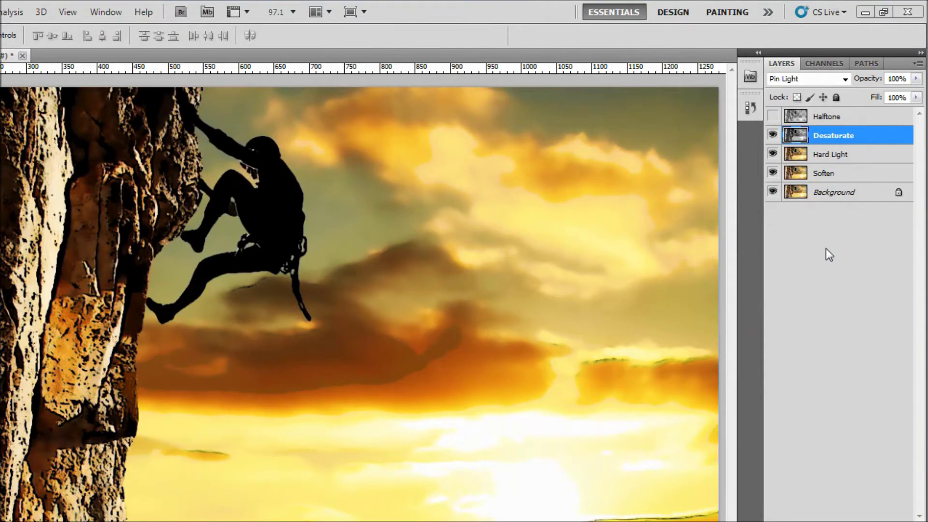
left_click(822, 116)
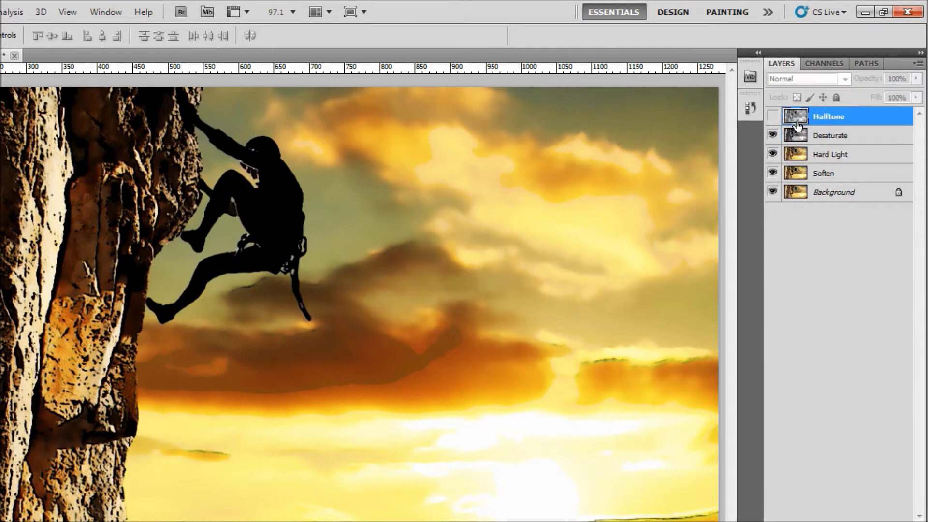
- Show Halftone, load its contents as a selection and add it as a layer mask
left_click(772, 116)
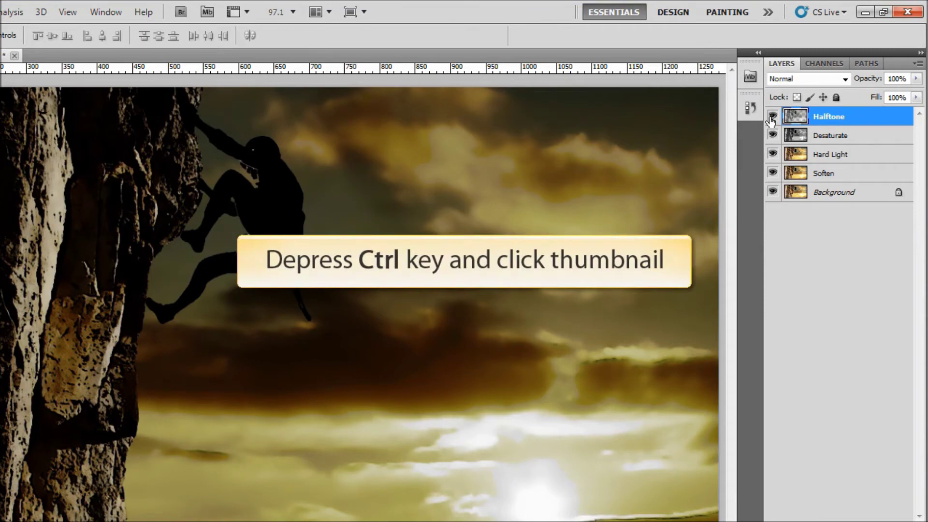
left_click(800, 119, "ctrl")
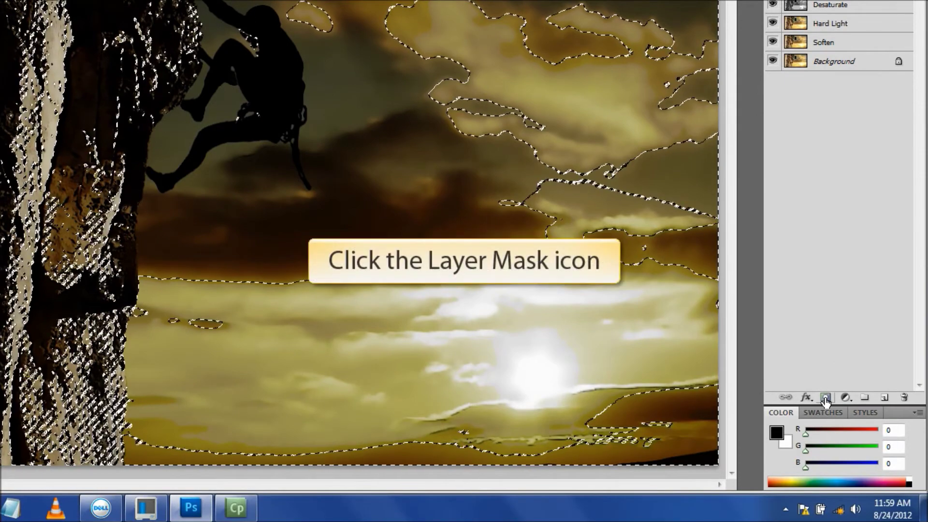
left_click(826, 398)
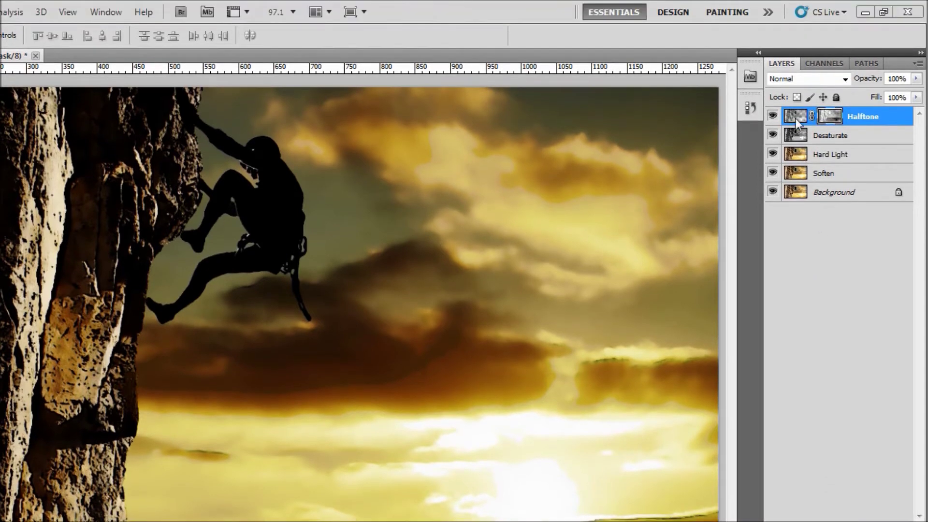
left_click(795, 117)
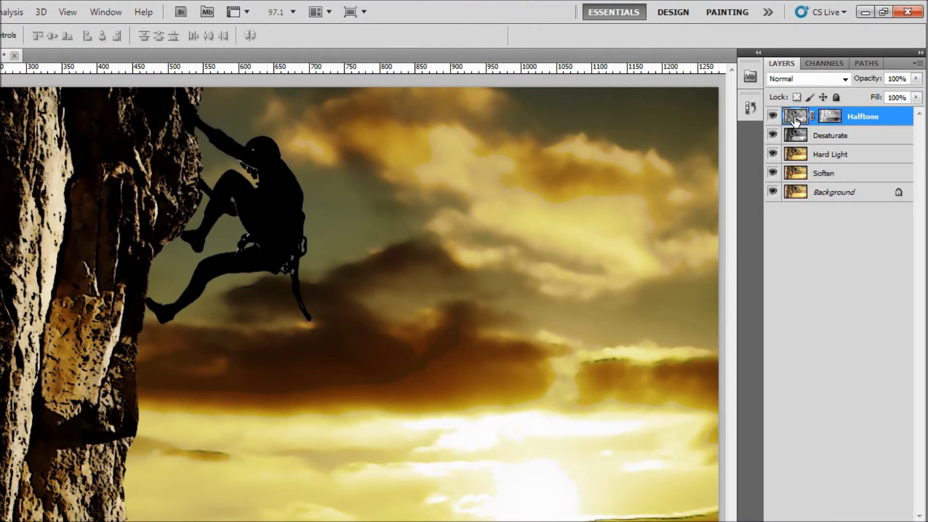
left_click(833, 117)
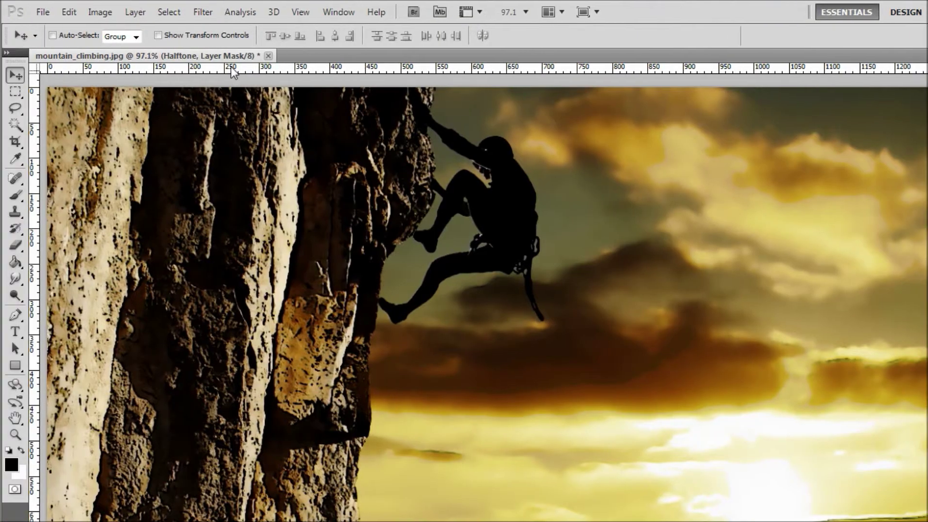
left_click(198, 16)
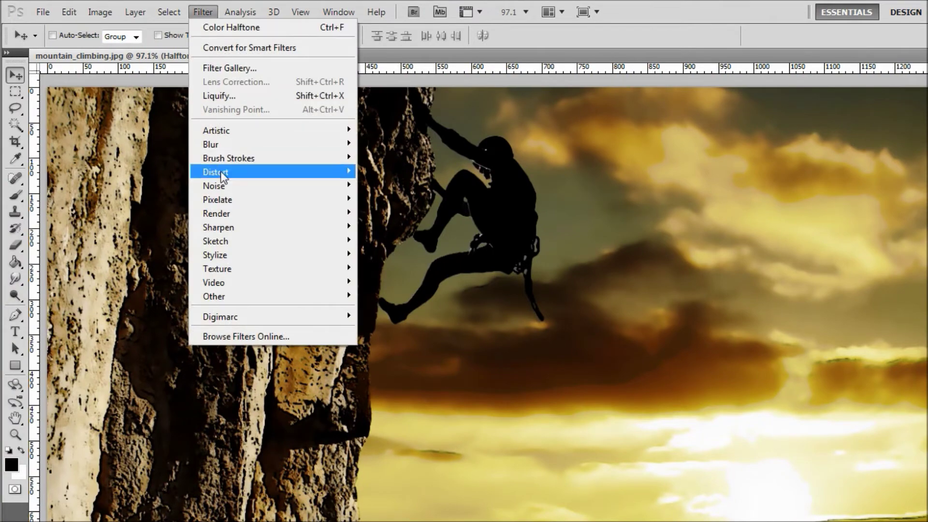
mouse_move(228, 199)
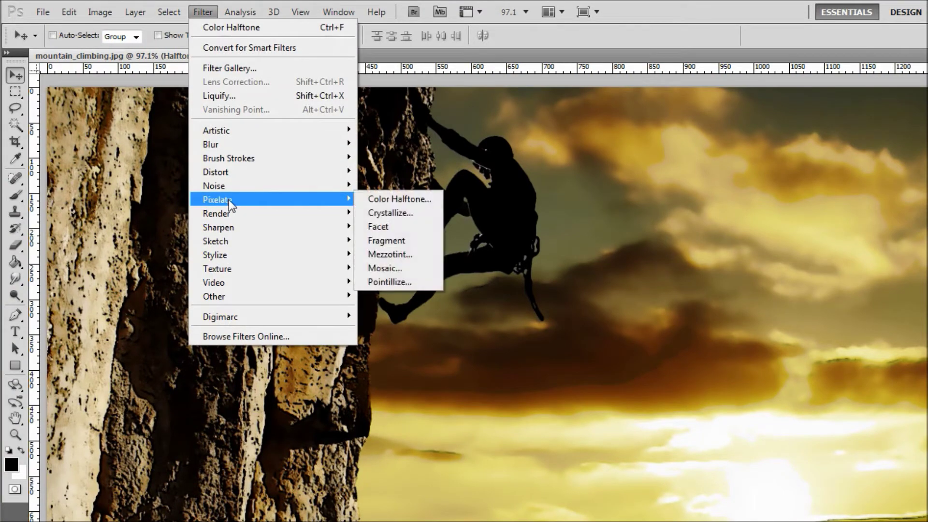
left_click(427, 200)
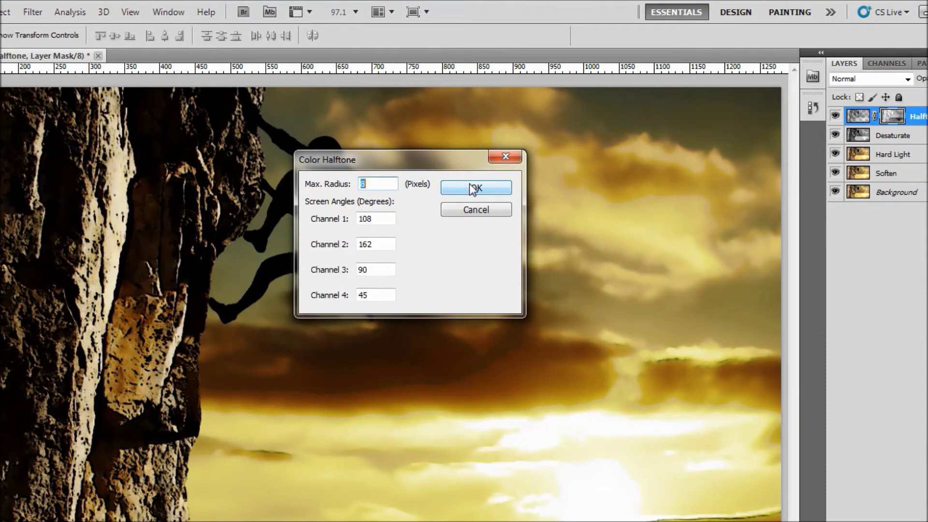
left_click(473, 188)
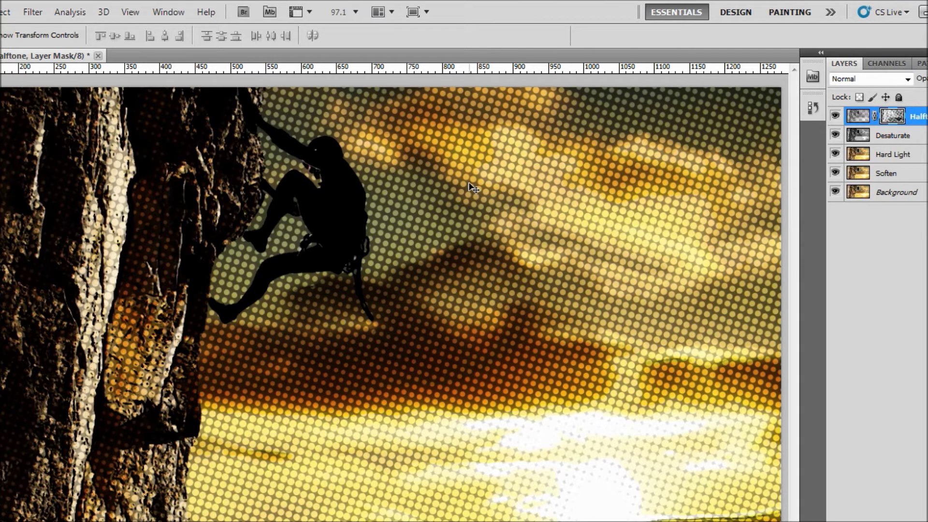
key("ctrl+z")
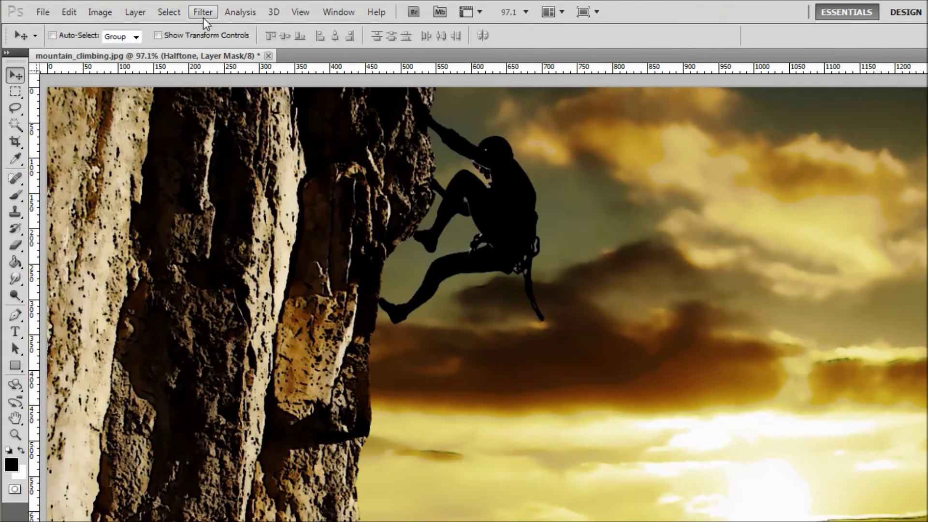
- Apply Color Halftone with a 4-pixel max radius to the Halftone layer, then invert its mask
left_click(203, 17)
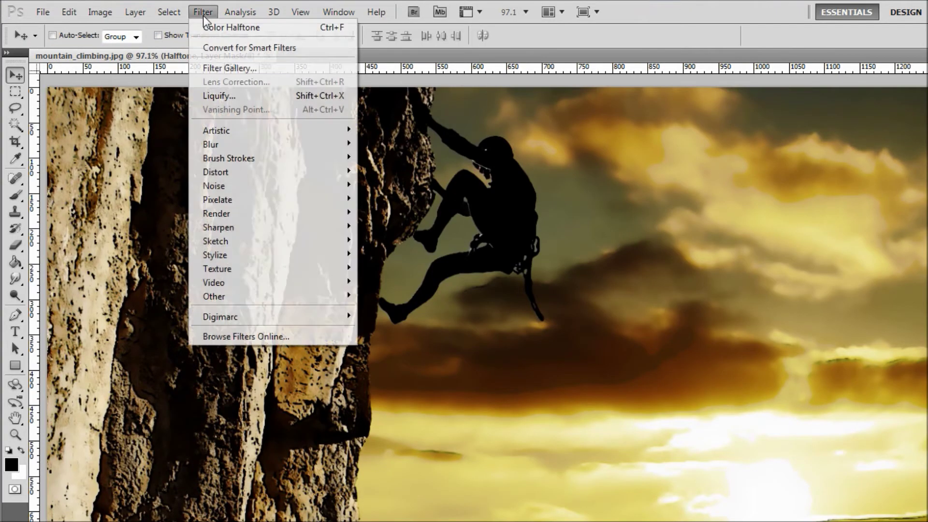
mouse_move(230, 205)
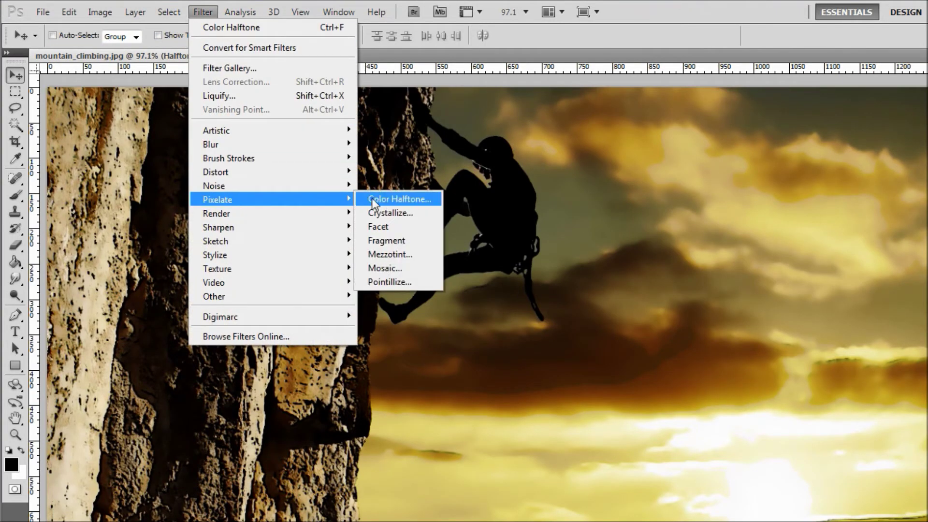
left_click(380, 200)
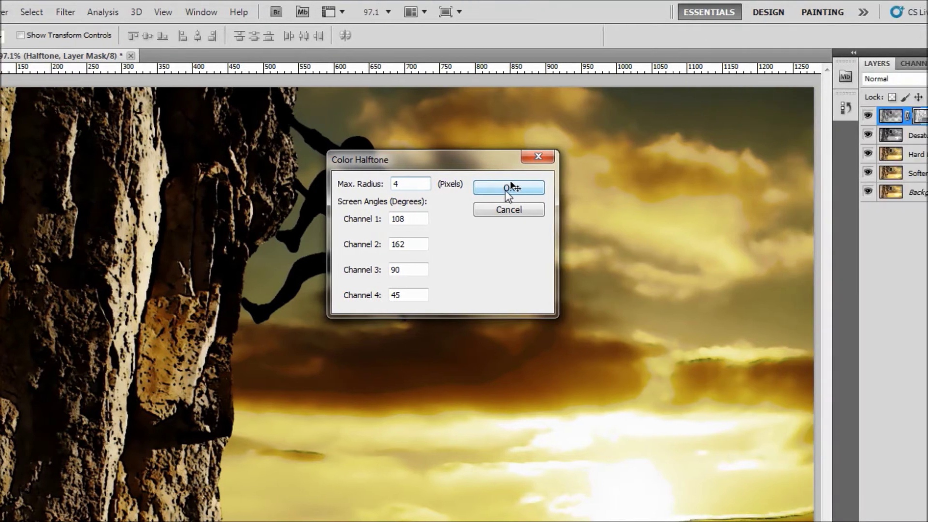
left_click(645, 188)
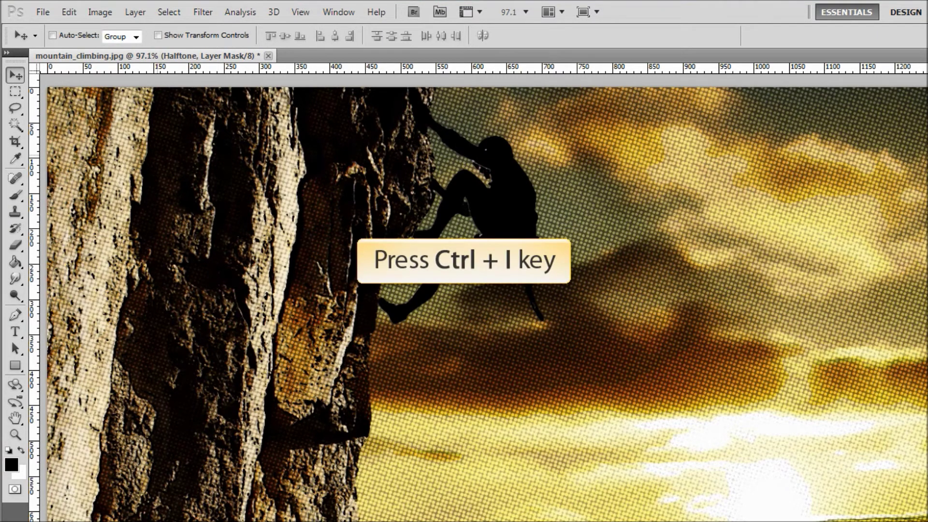
key("ctrl+i")
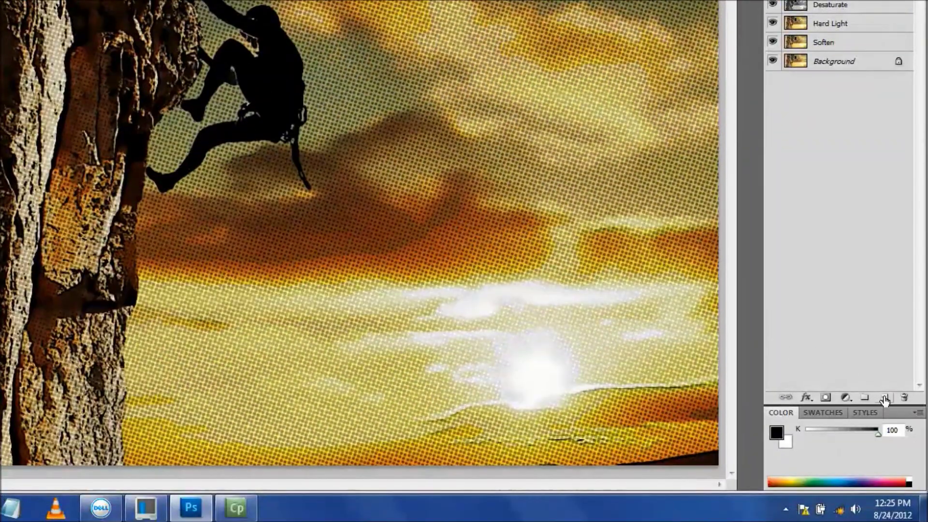
- Add a new layer named Outline, fill it with black, and lower its Fill to 0%
left_click(884, 397)
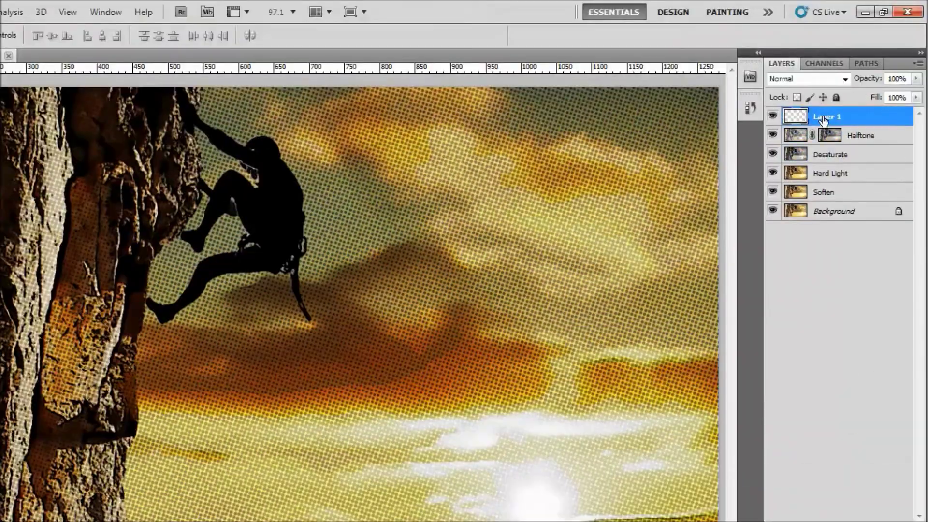
double_click(826, 116)
type("Outline")
key("Return")
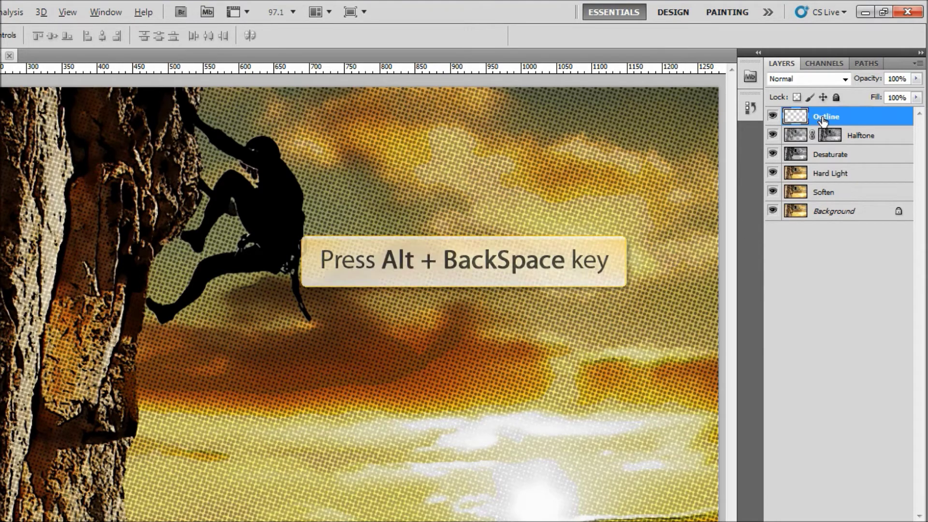
key("alt+BackSpace")
left_click(917, 98)
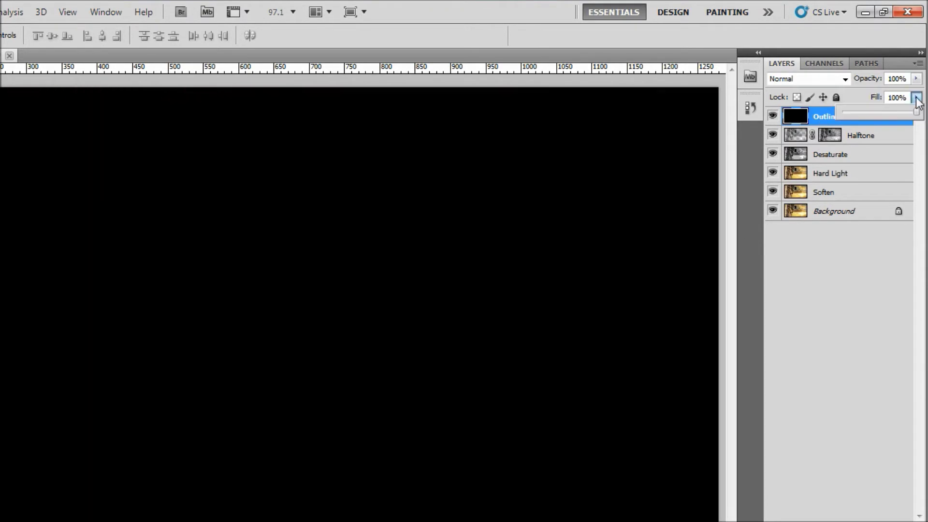
left_click_drag(916, 112, 836, 116)
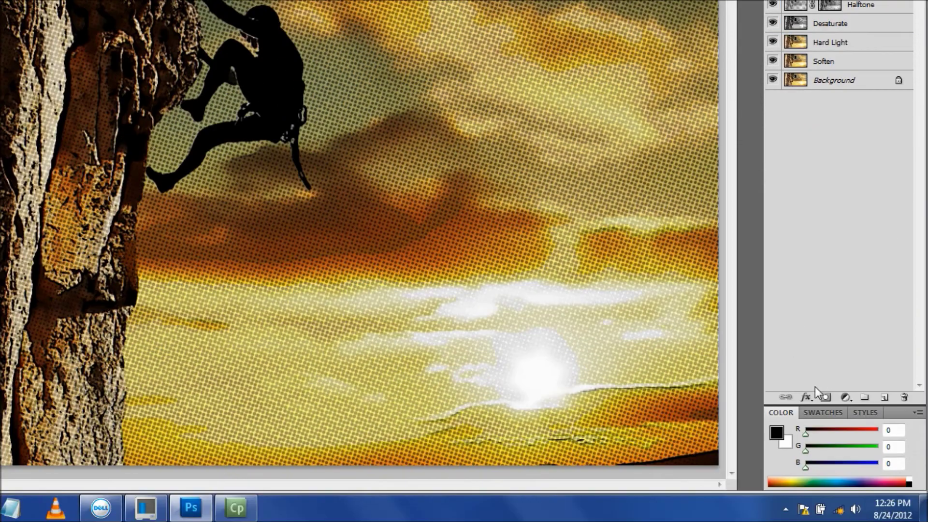
- Give the Outline layer a 12 px black Stroke effect positioned Inside
left_click(804, 397)
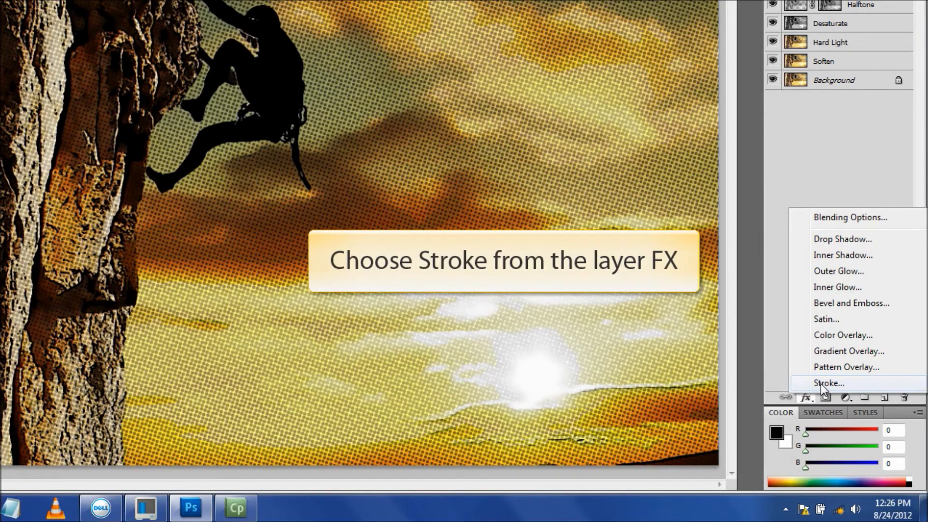
left_click(821, 384)
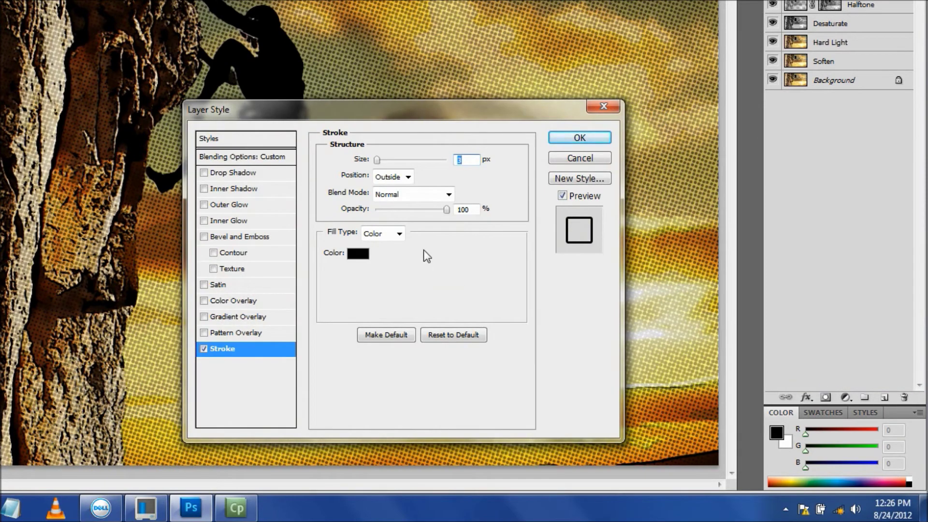
left_click(408, 177)
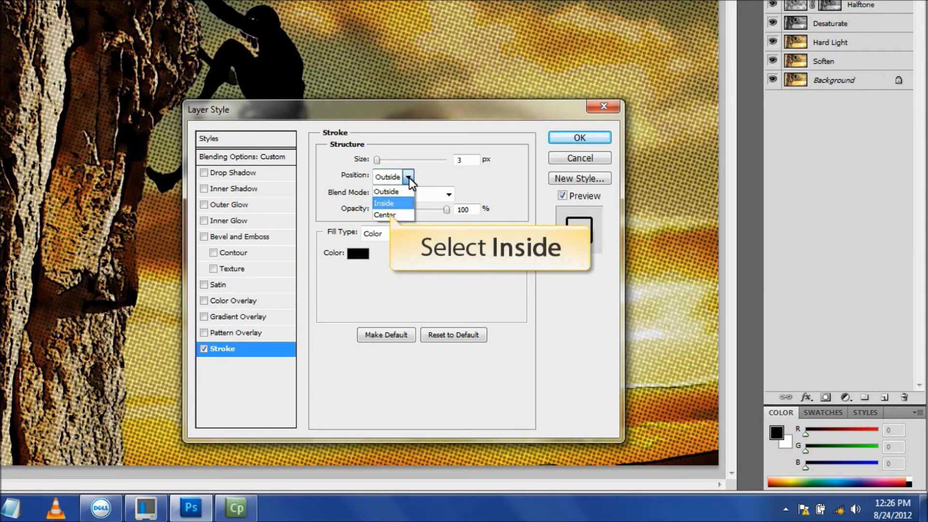
left_click(399, 203)
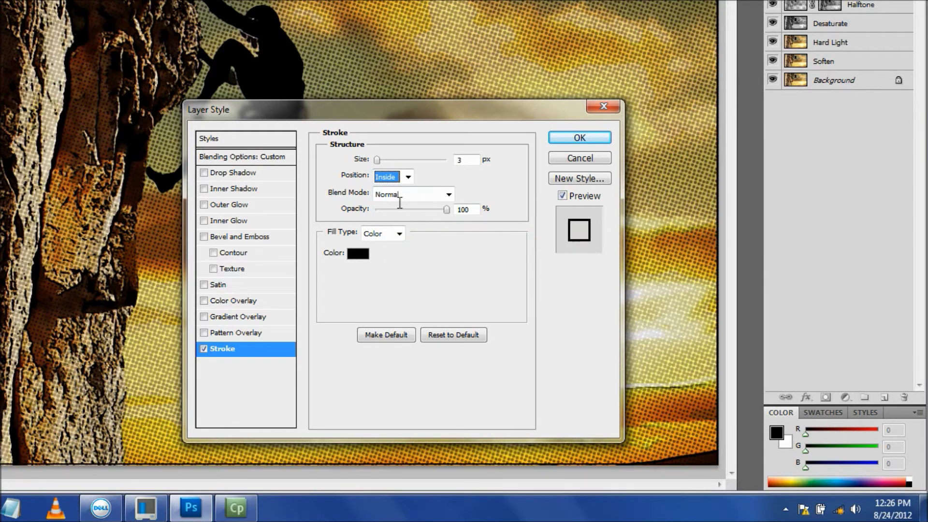
double_click(463, 162)
type("12")
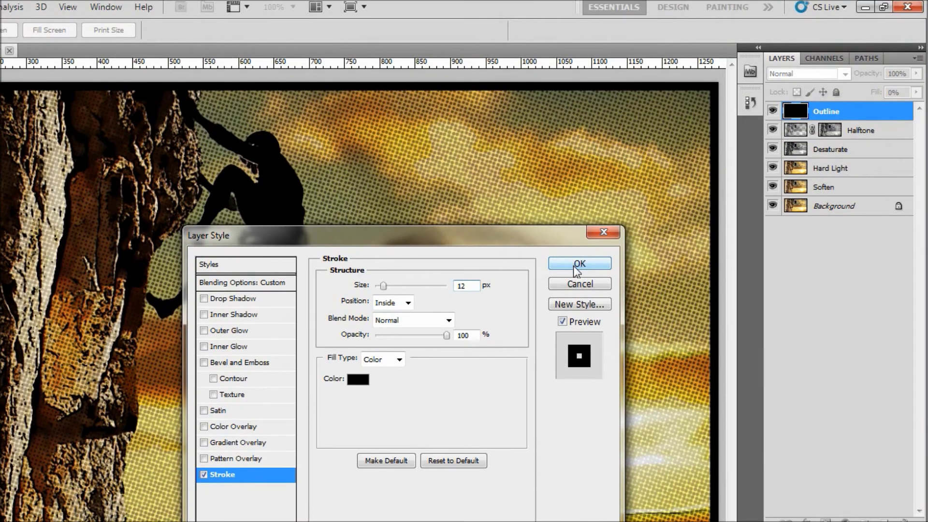
left_click(574, 266)
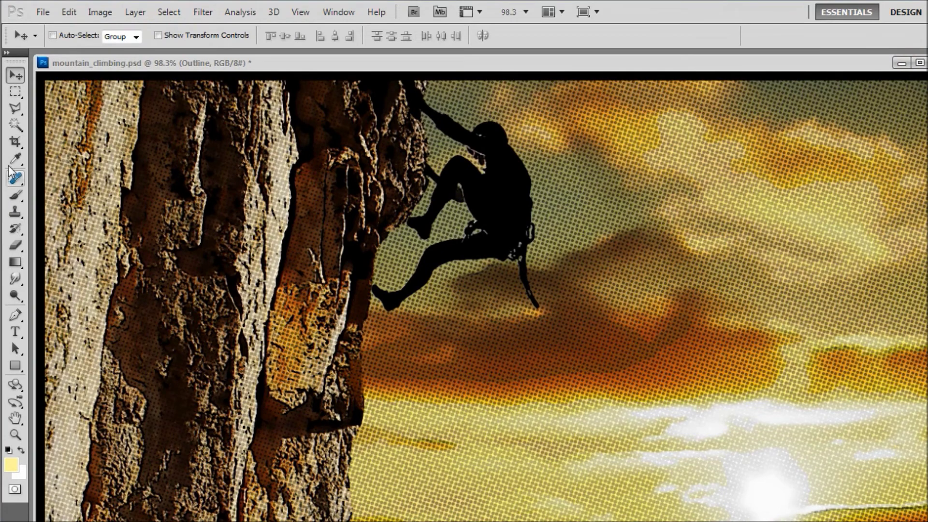
- Select the lower-right area and fill it with a pale yellow (fff799) Solid Color layer
left_click(15, 91)
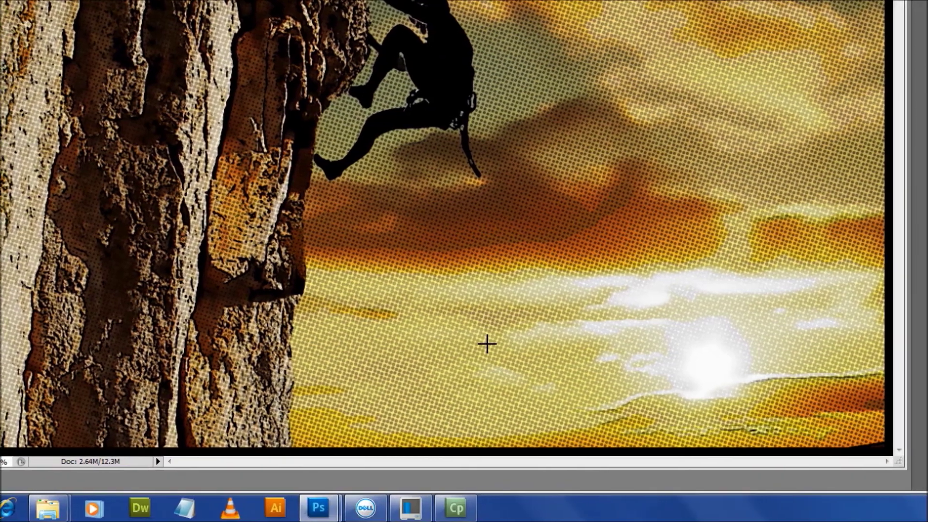
left_click_drag(550, 376, 862, 460)
left_click_drag(656, 434, 695, 442)
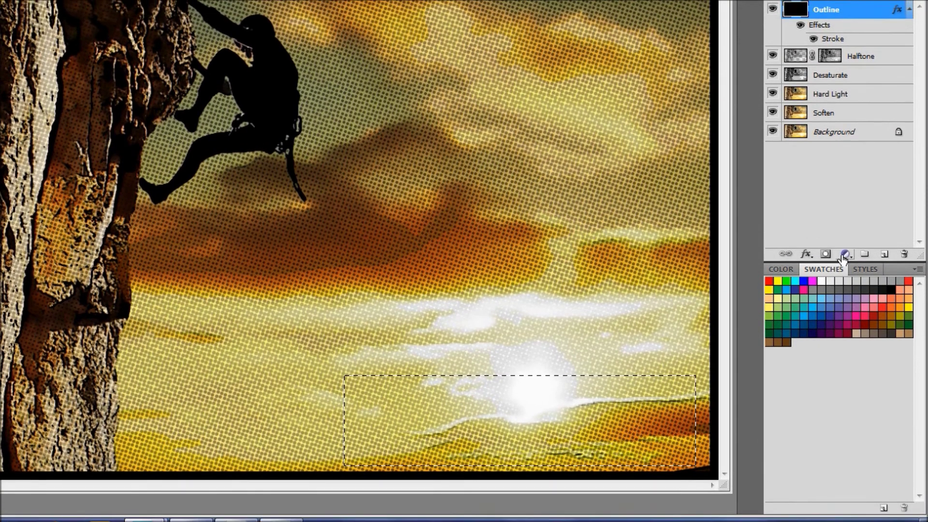
left_click(844, 230)
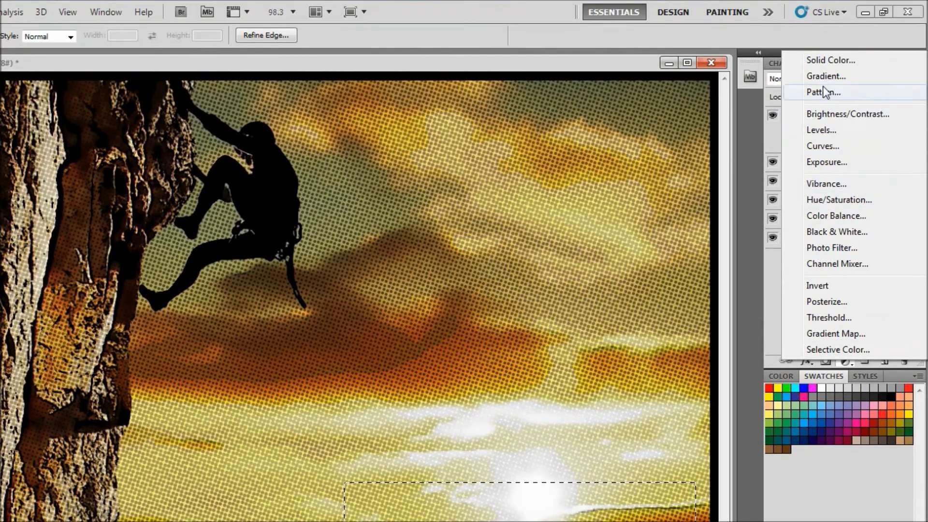
left_click(815, 60)
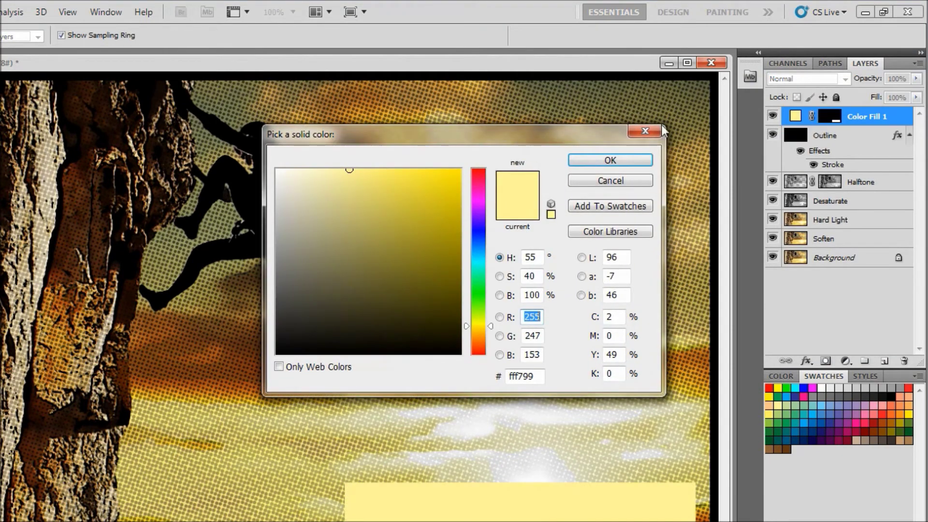
left_click(611, 161)
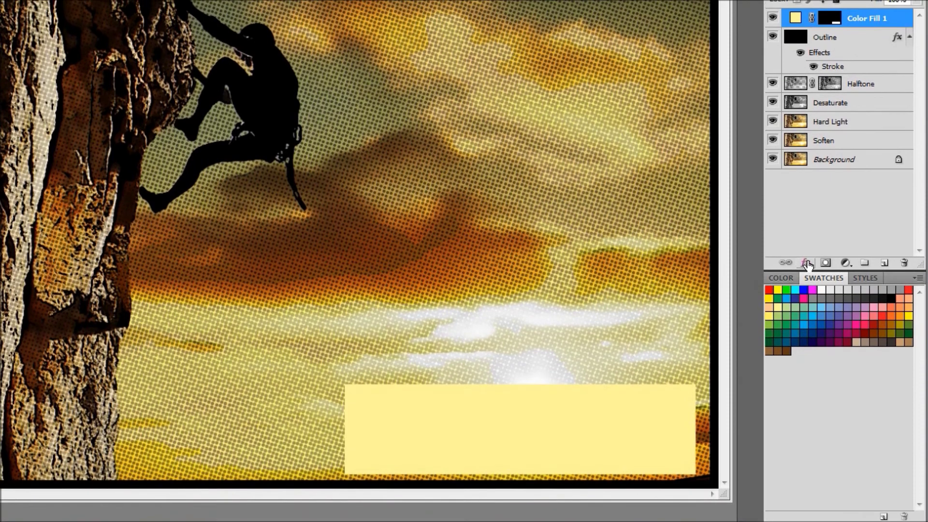
left_click(806, 263)
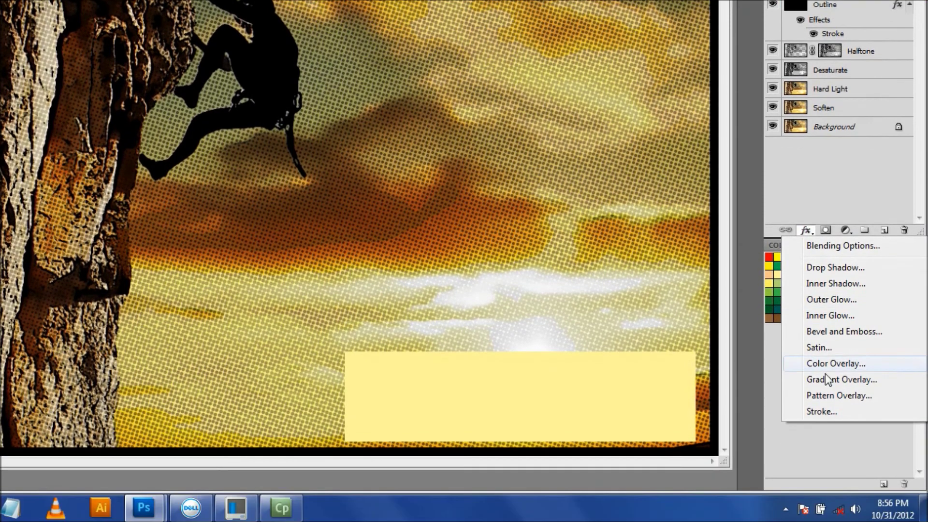
- Add a 3 px black inside Stroke effect to the yellow Color Fill 1 box
left_click(817, 412)
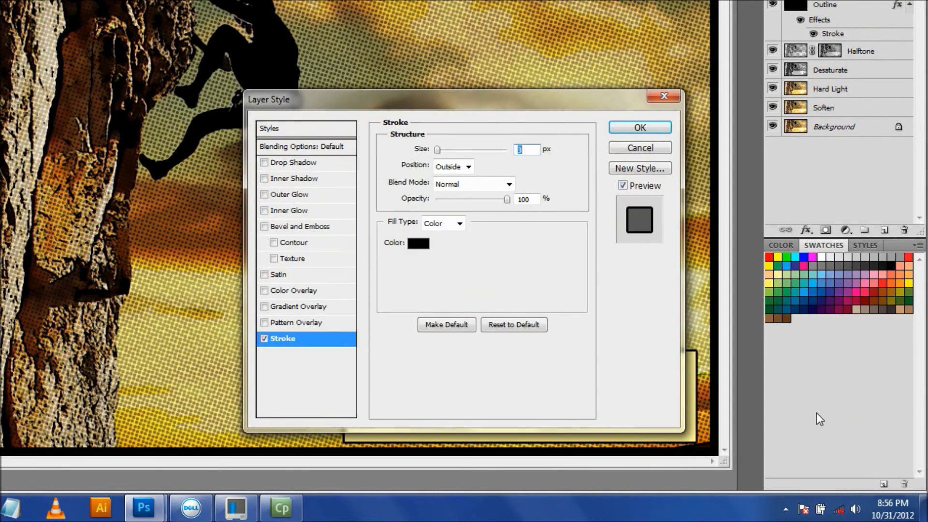
left_click(468, 167)
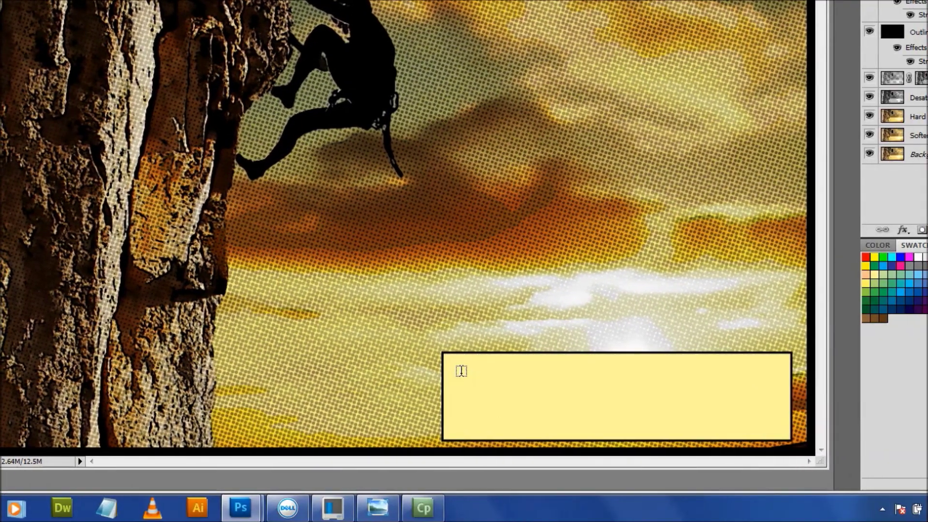
- Draw a text frame across the yellow box and type 'Tom is faced with a'
left_click_drag(596, 373, 742, 402)
left_click_drag(565, 403, 657, 421)
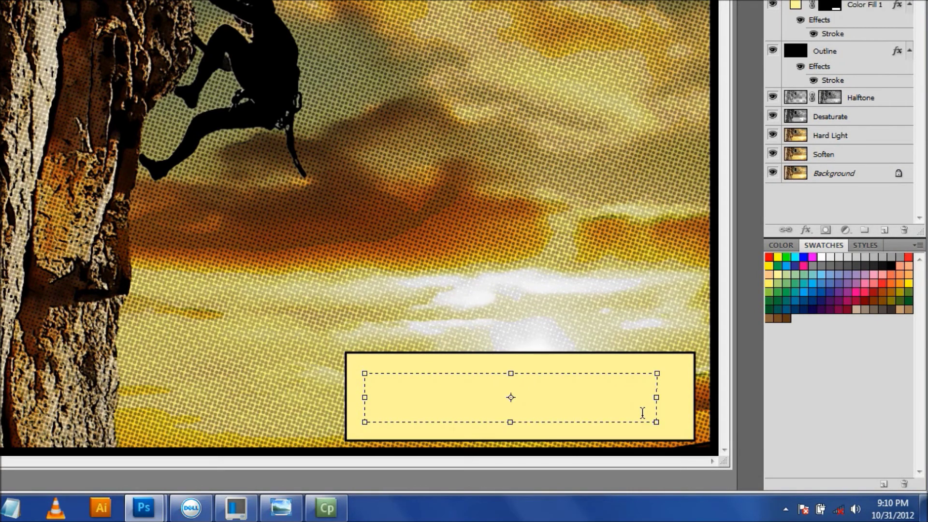
type("Tom ")
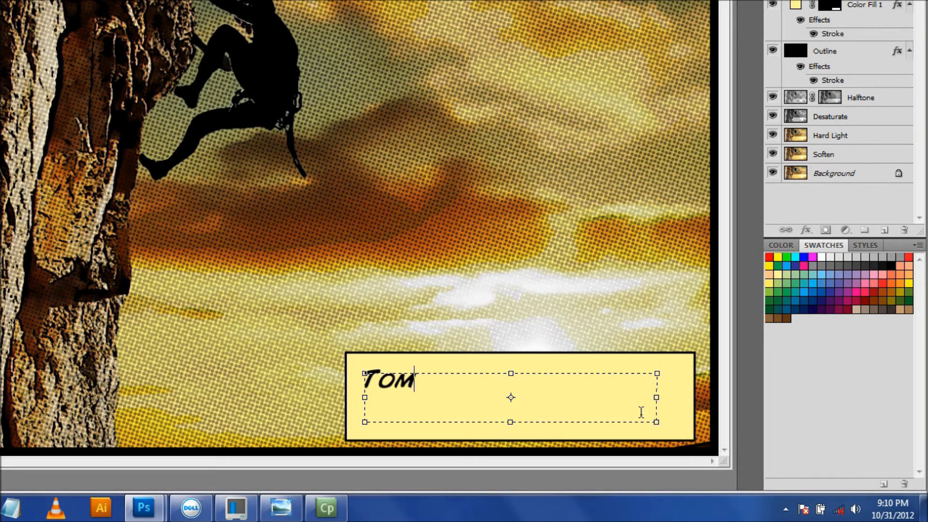
type("is faced")
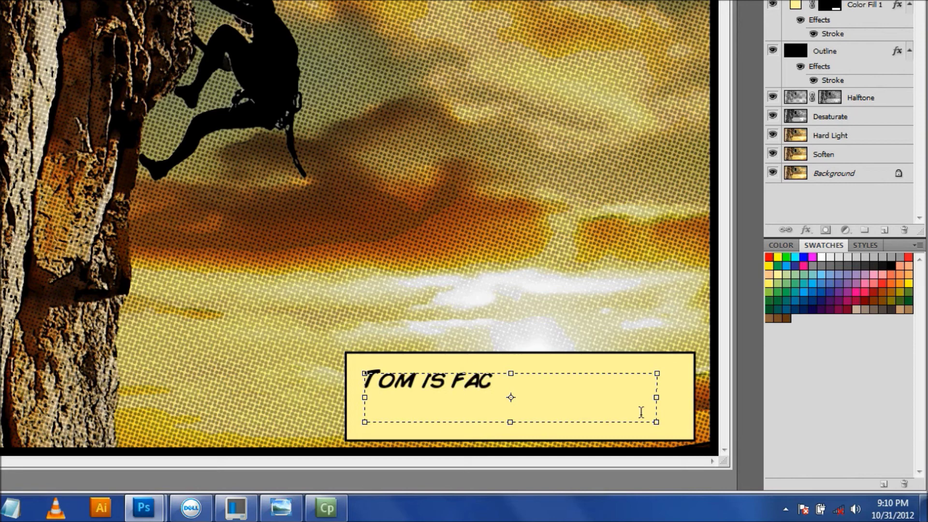